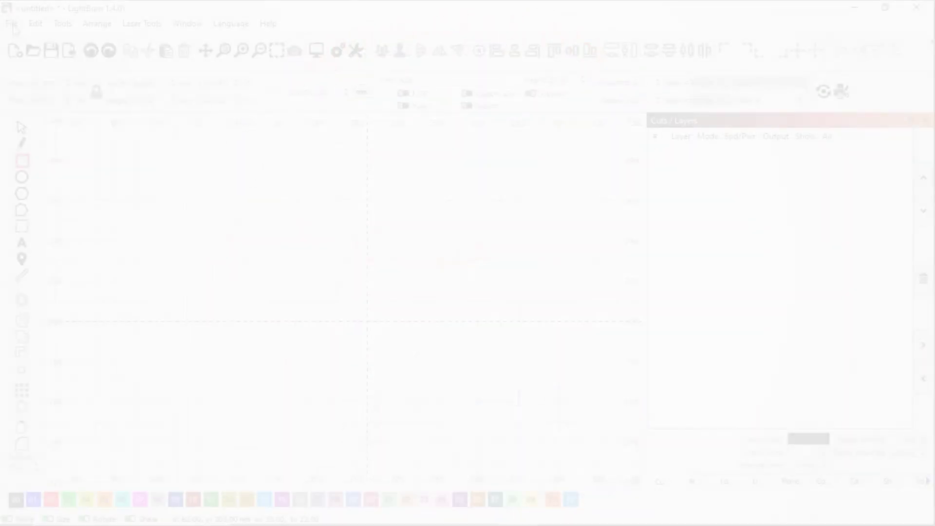
Import the dog-breeds grid JPG onto the canvas and zoom out until it is fully visible.
{"action": "left_click", "coordinate": [13, 28]}
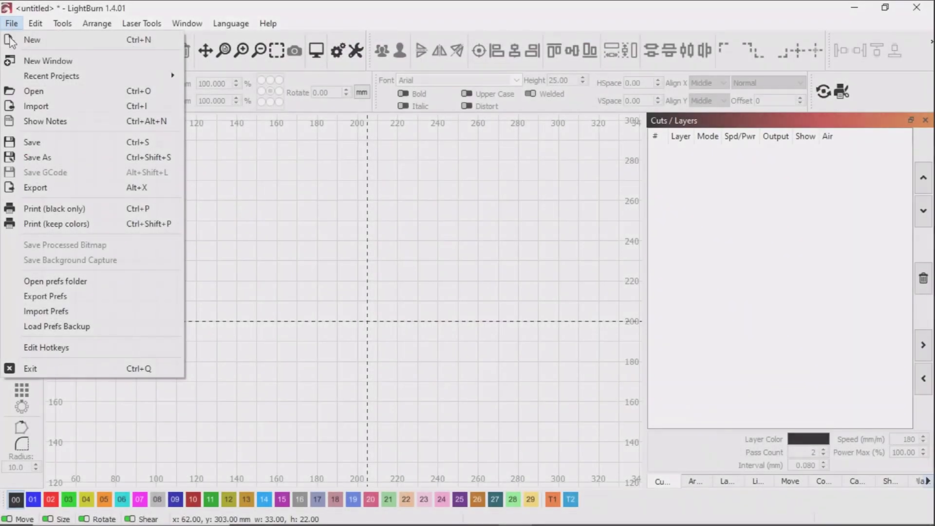
{"action": "left_click", "coordinate": [62, 107]}
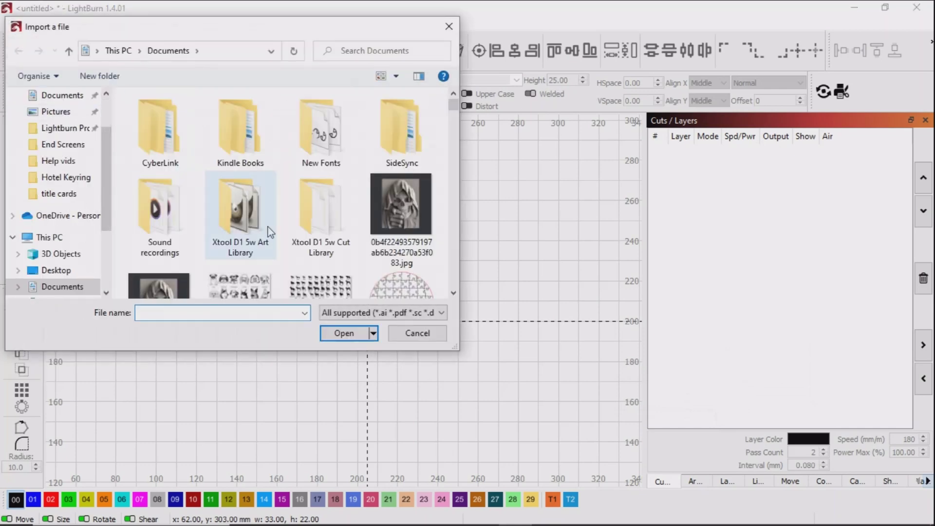
{"action": "left_click", "coordinate": [251, 286]}
{"action": "left_click", "coordinate": [341, 333]}
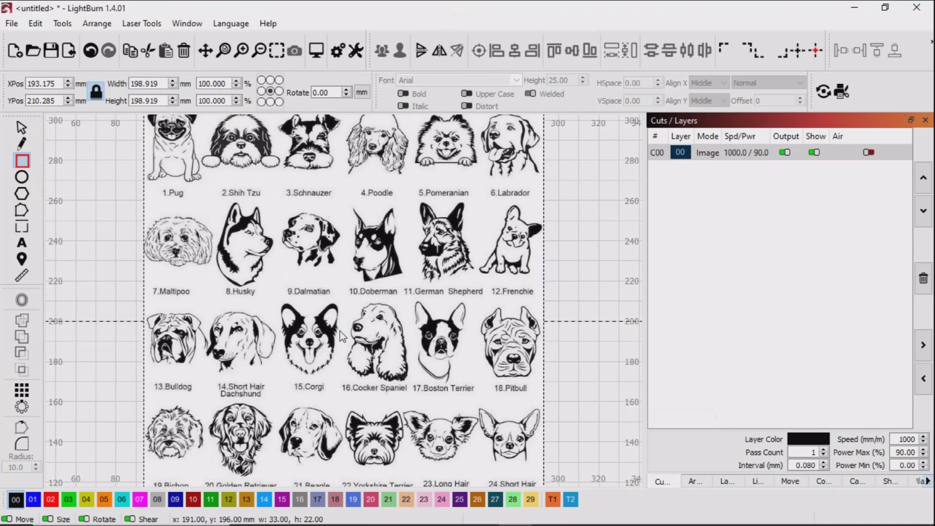
{"action": "scroll", "coordinate": [349, 281], "scroll_direction": "down", "scroll_amount": 2}
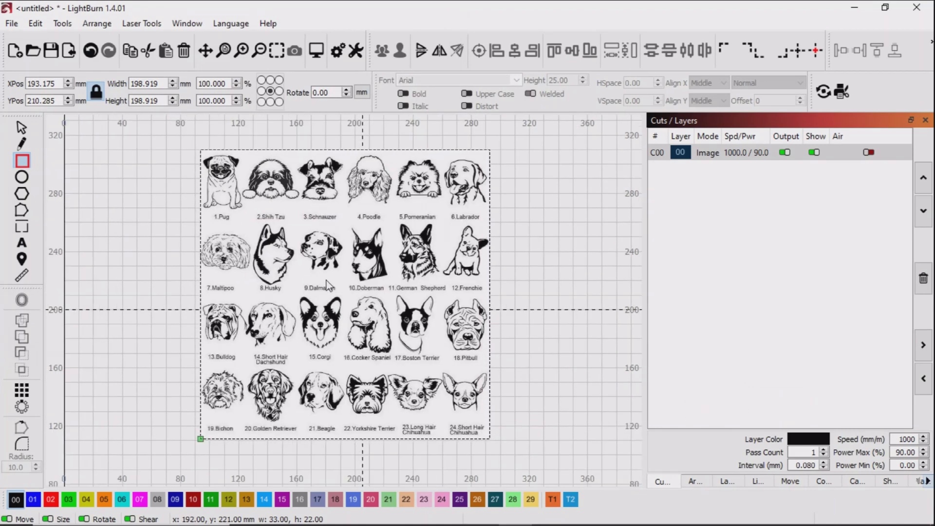
{"action": "left_click", "coordinate": [22, 194]}
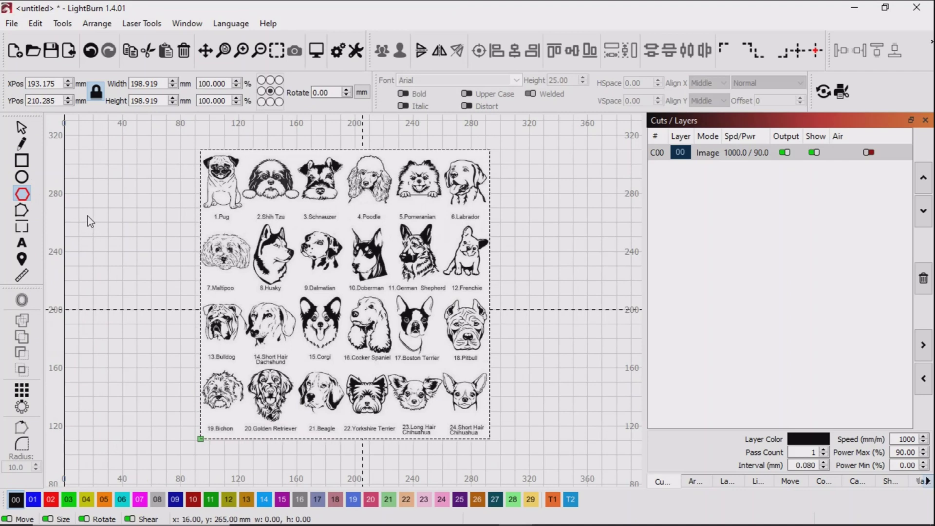
Draw a hexagon, place it over the Corgi and Cocker Spaniel, and select it with the sheet.
{"action": "left_click_drag", "start_coordinate": [88, 217], "coordinate": [160, 326]}
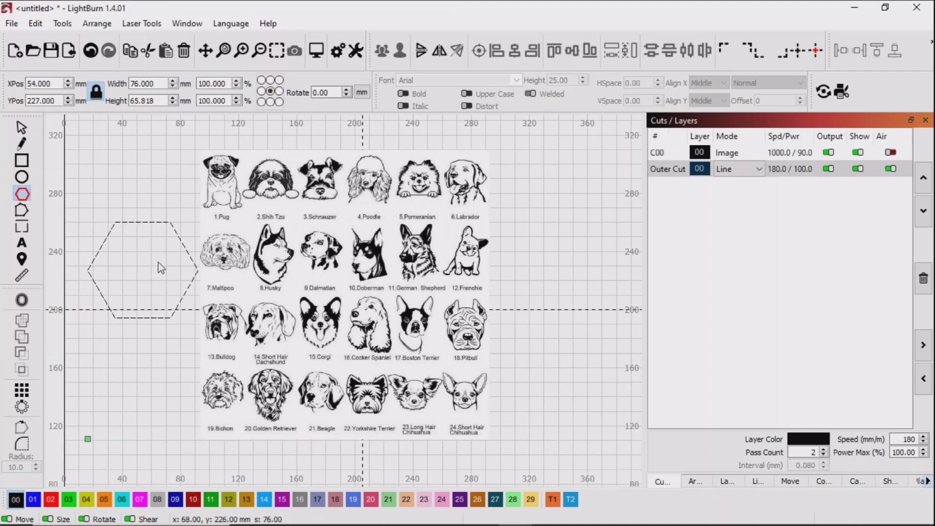
{"action": "left_click", "coordinate": [22, 129]}
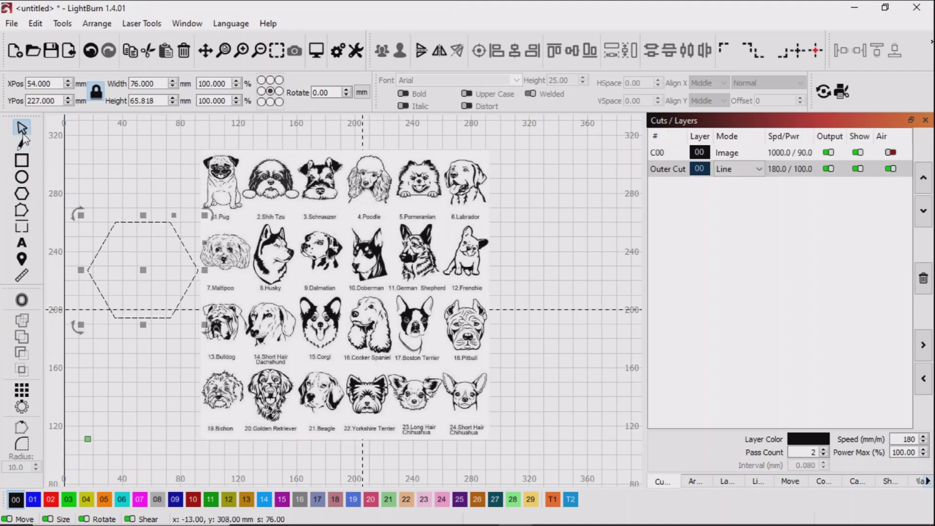
{"action": "left_click_drag", "start_coordinate": [142, 271], "coordinate": [345, 318]}
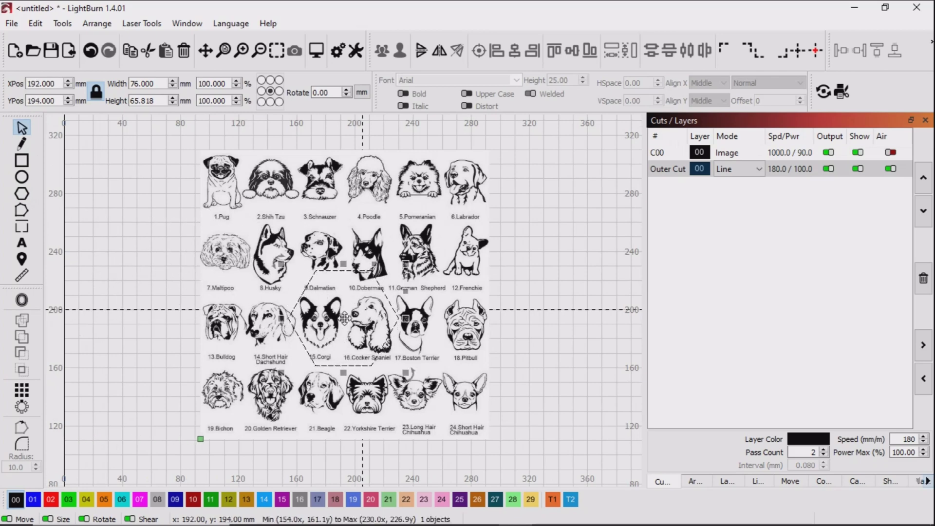
{"action": "left_click", "coordinate": [224, 261], "text": "shift"}
Apply the hexagon mask to the image, flatten it, and move the crop to the lower right.
{"action": "left_click", "coordinate": [62, 24]}
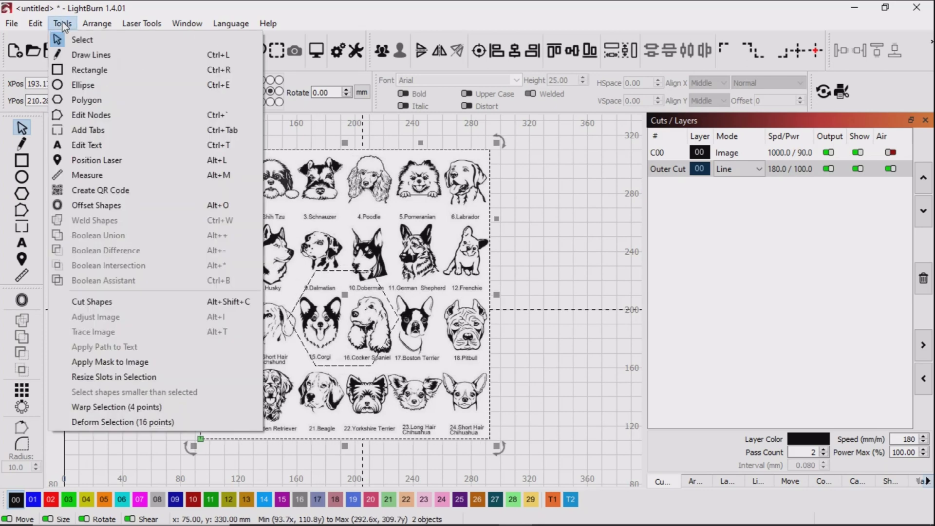
{"action": "left_click", "coordinate": [121, 363]}
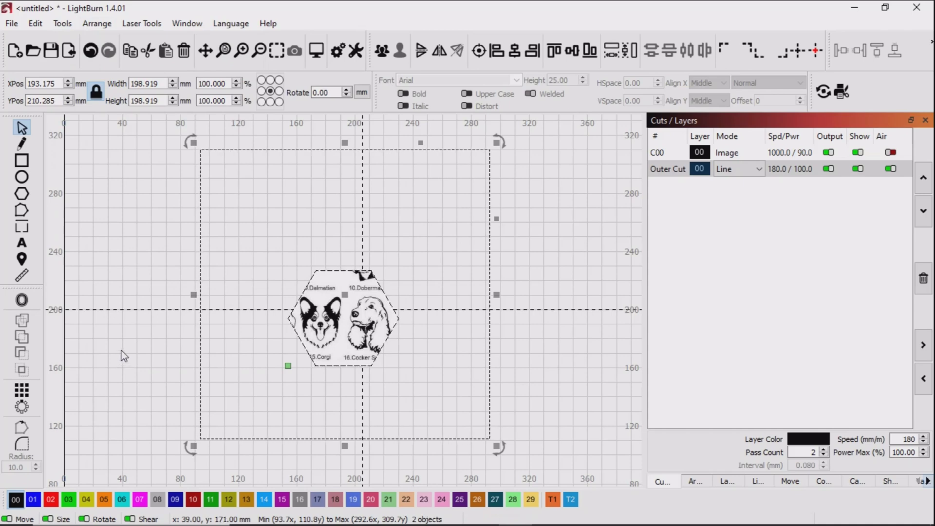
{"action": "right_click", "coordinate": [347, 305]}
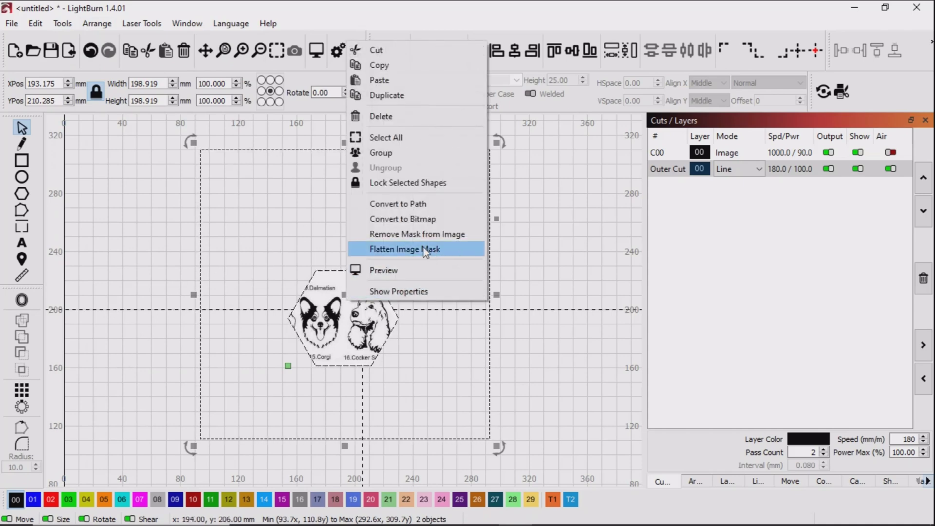
{"action": "left_click", "coordinate": [425, 249]}
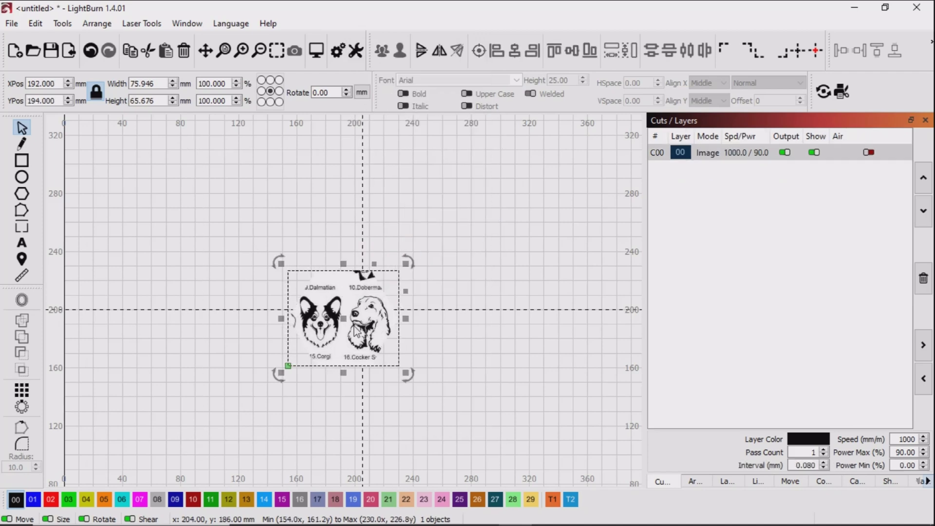
{"action": "left_click_drag", "start_coordinate": [355, 327], "coordinate": [583, 437]}
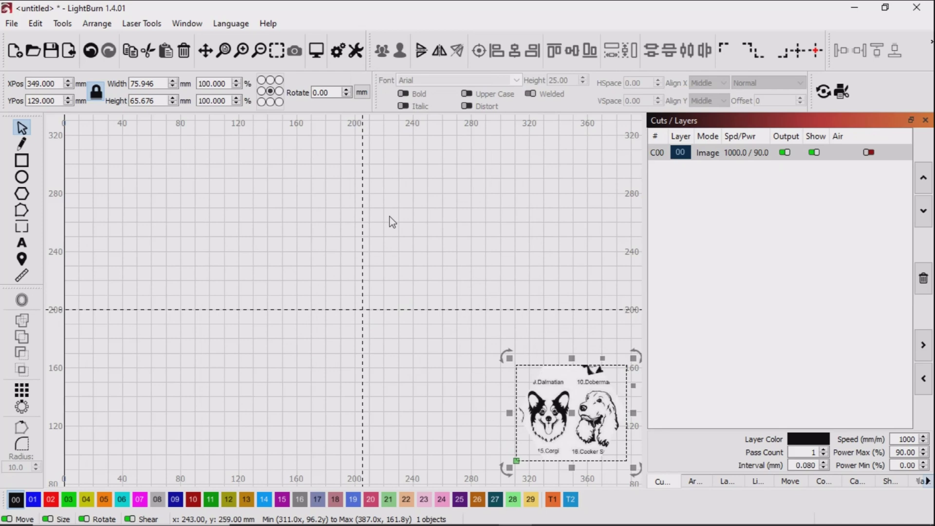
Import a second copy of the dog-breeds grid JPG.
{"action": "left_click", "coordinate": [15, 26]}
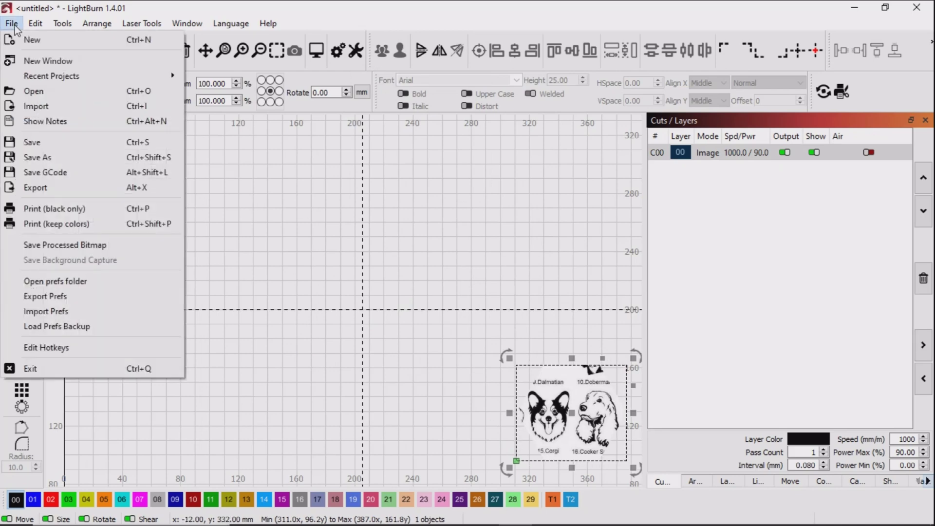
{"action": "left_click", "coordinate": [49, 109]}
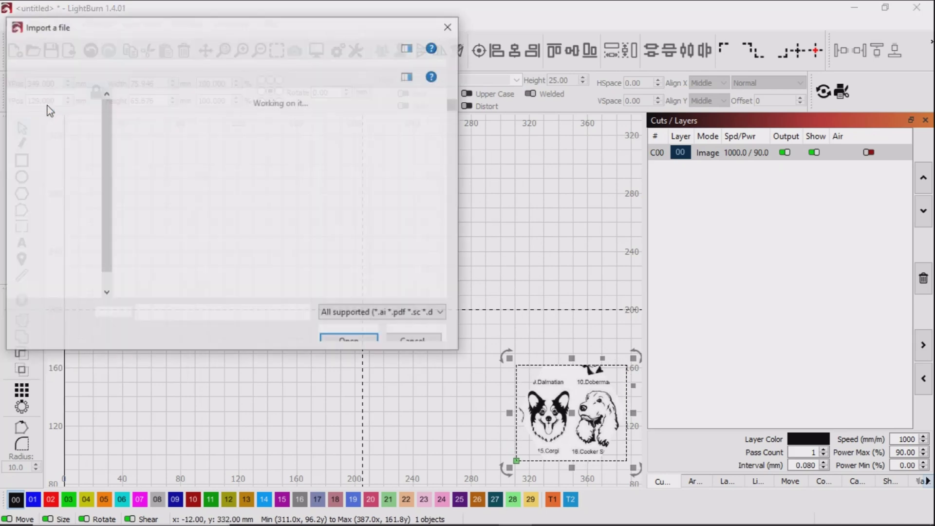
{"action": "left_click", "coordinate": [258, 290]}
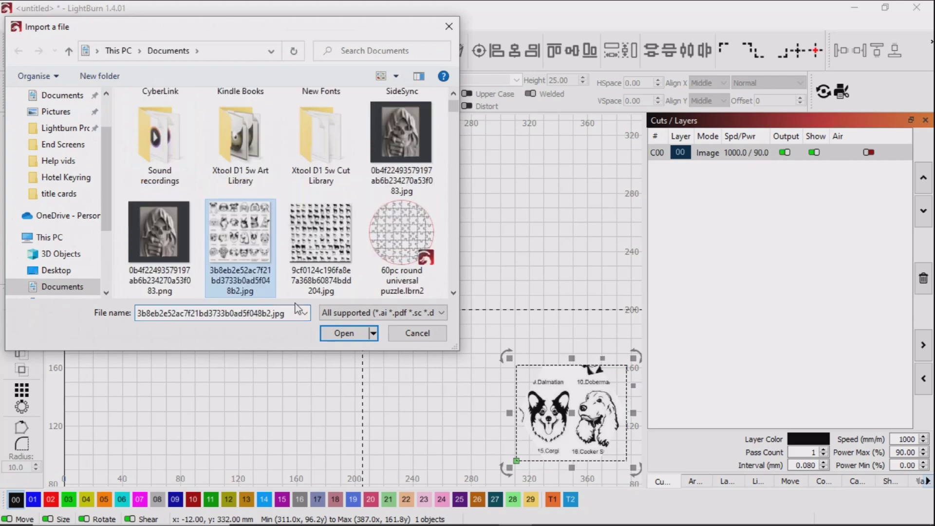
{"action": "left_click", "coordinate": [341, 332]}
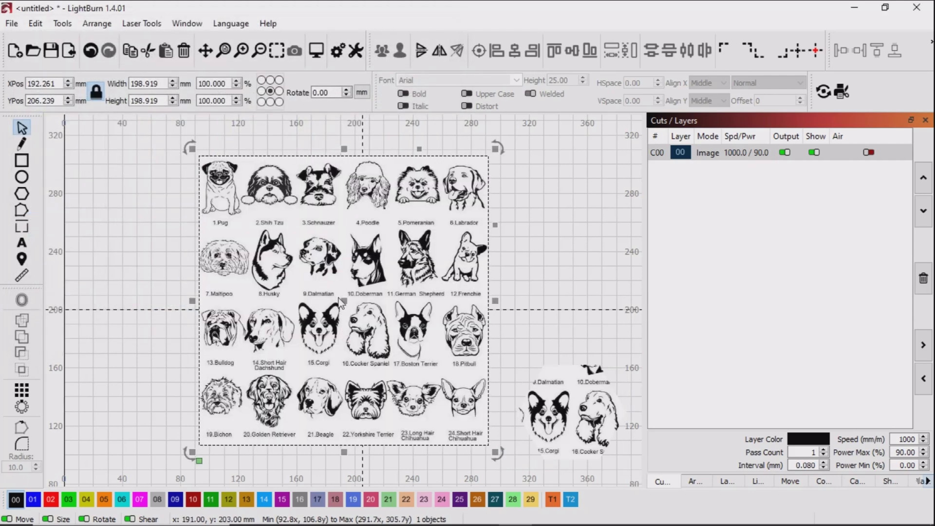
Trace the new dog grid into vector outlines with Threshold 118.
{"action": "right_click", "coordinate": [297, 268]}
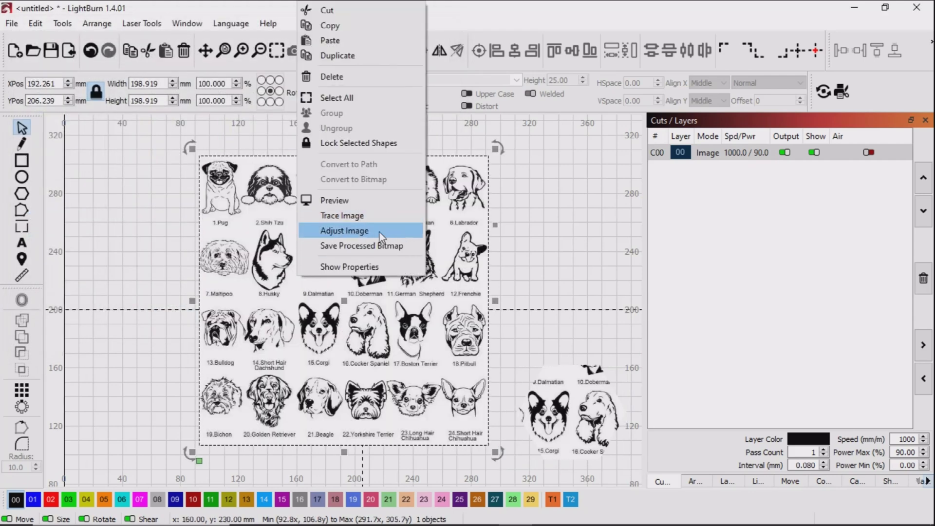
{"action": "left_click", "coordinate": [358, 216]}
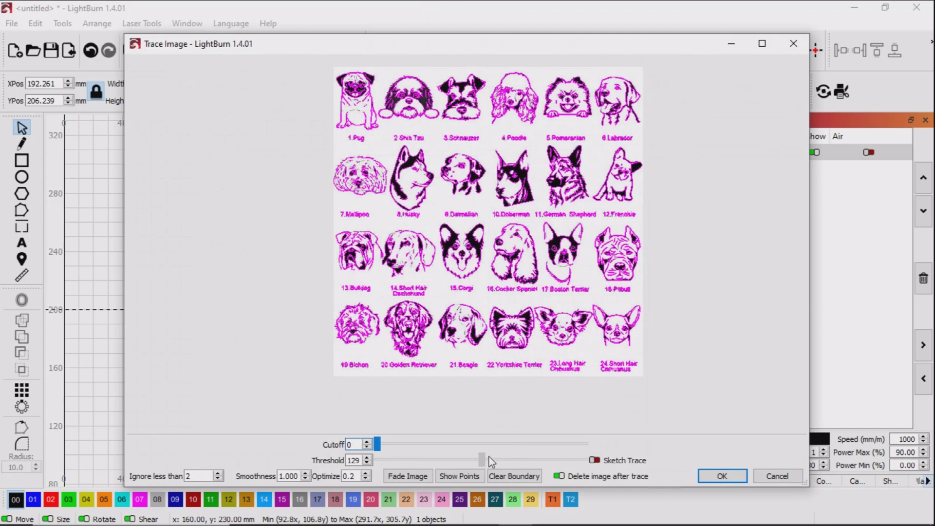
{"action": "left_click_drag", "start_coordinate": [480, 459], "coordinate": [469, 459]}
{"action": "left_click", "coordinate": [709, 479]}
Deselect the outlines and switch the Outer Cut layer's mode to Fill.
{"action": "left_click", "coordinate": [565, 256]}
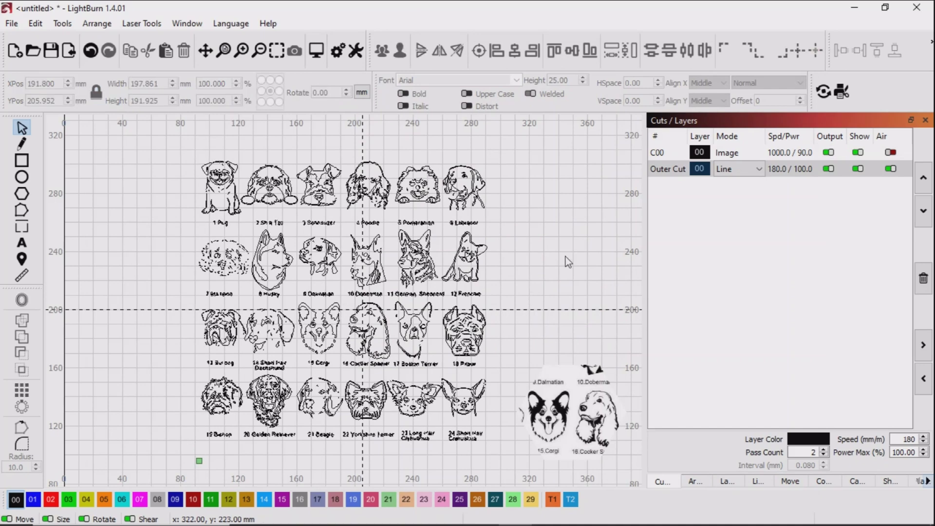
{"action": "left_click", "coordinate": [719, 154]}
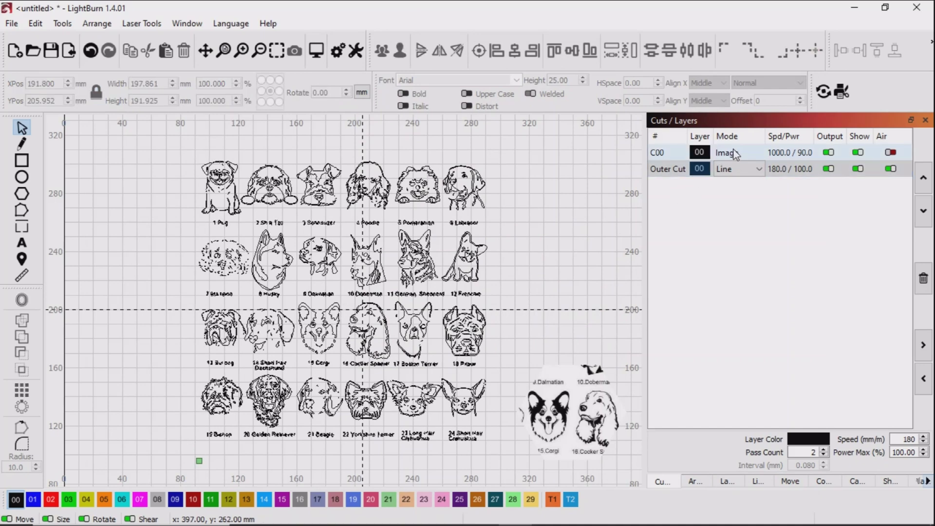
{"action": "left_click", "coordinate": [735, 154]}
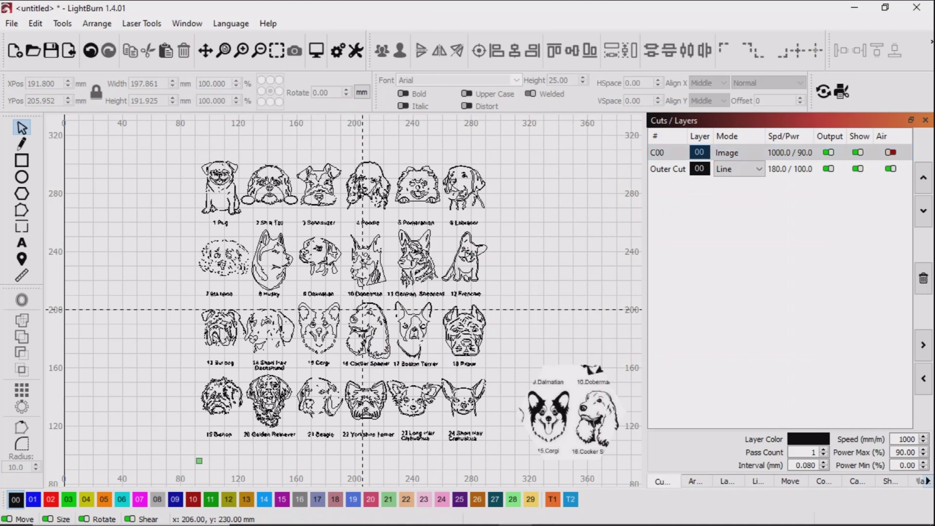
{"action": "right_click", "coordinate": [363, 266]}
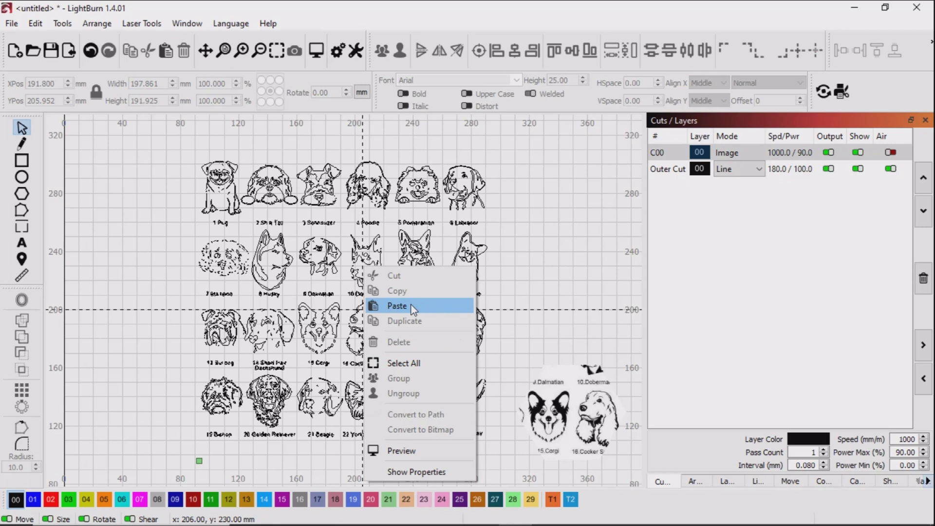
{"action": "left_click", "coordinate": [759, 169]}
{"action": "left_click", "coordinate": [735, 192]}
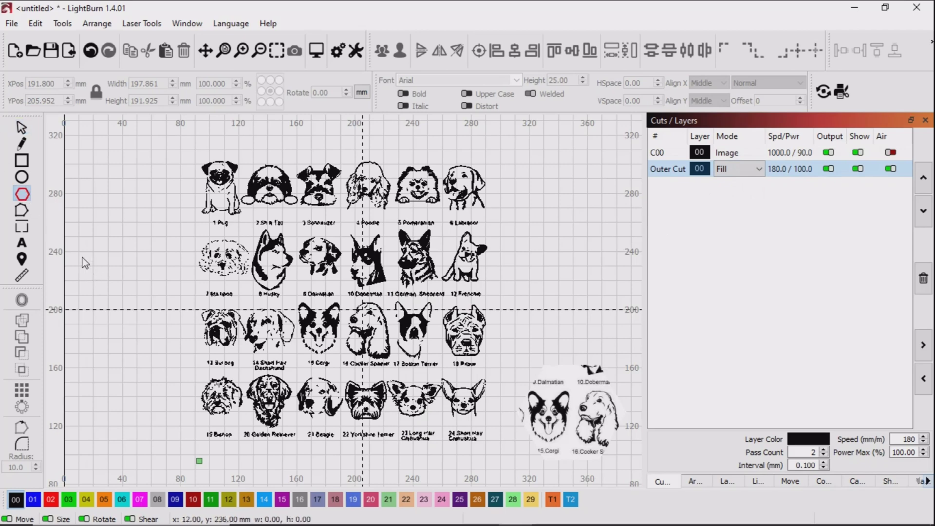
Draw a hexagon on red layer 02 and place it over the traced Corgi and Cocker Spaniel.
{"action": "left_click_drag", "start_coordinate": [83, 259], "coordinate": [168, 372]}
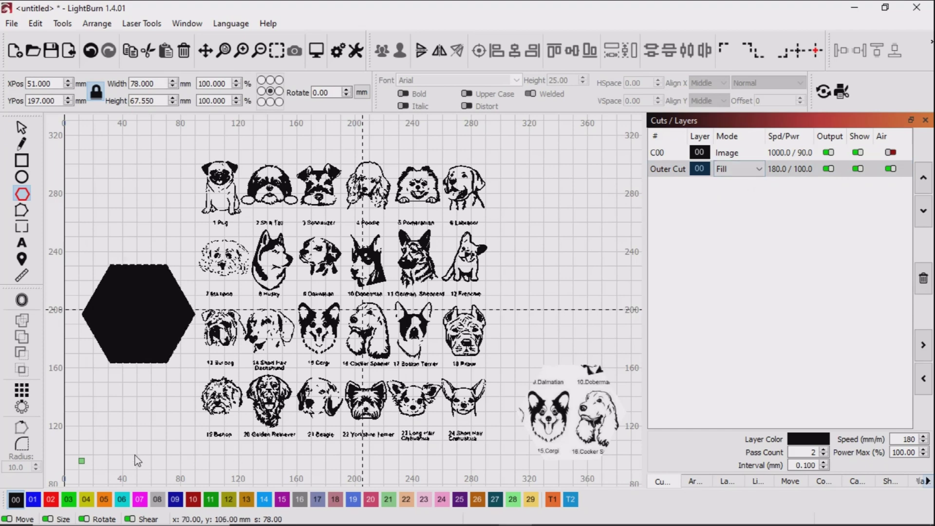
{"action": "left_click", "coordinate": [51, 501]}
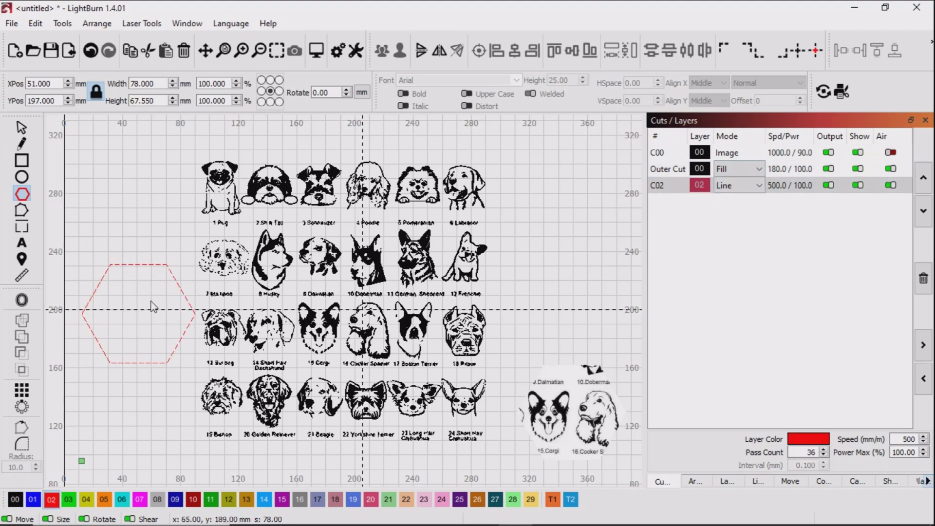
{"action": "left_click", "coordinate": [21, 127]}
{"action": "left_click_drag", "start_coordinate": [138, 312], "coordinate": [350, 338]}
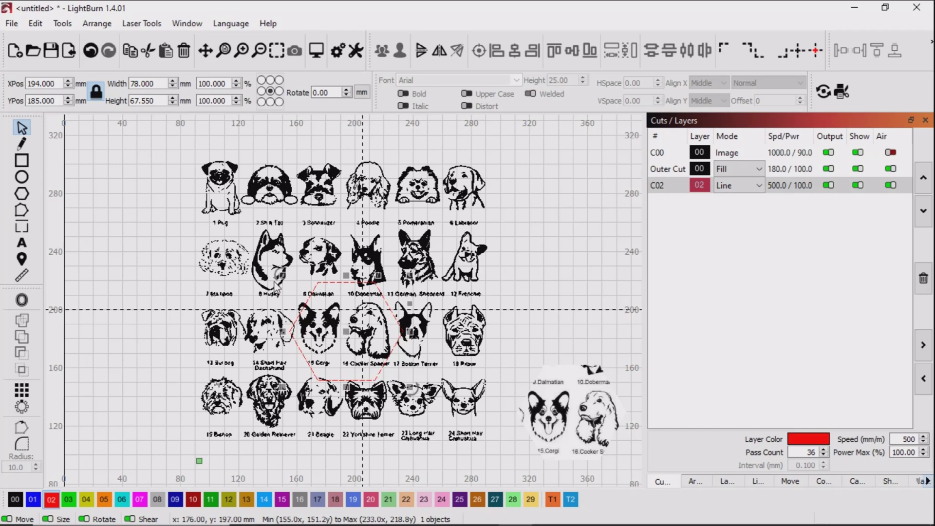
Select the grid along with the hexagon and try masking it via Tools.
{"action": "left_click", "coordinate": [214, 194], "text": "shift"}
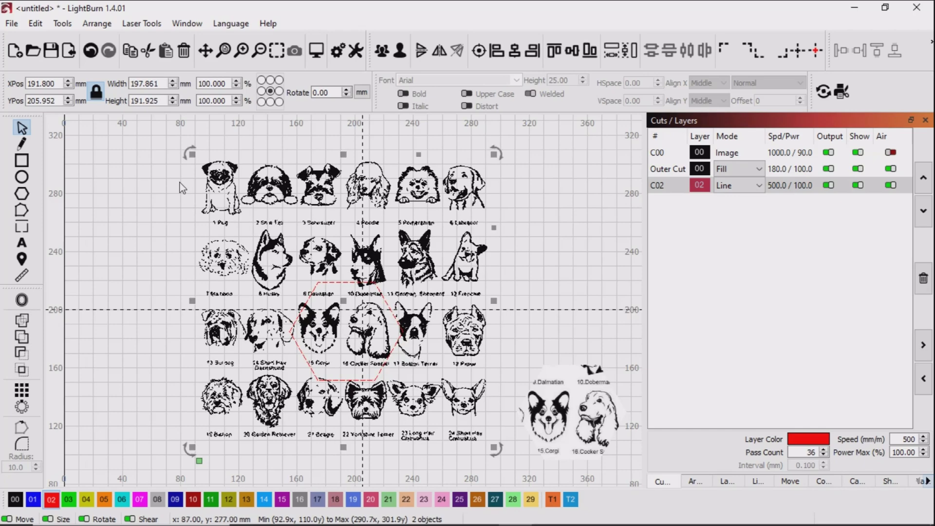
{"action": "left_click", "coordinate": [65, 25]}
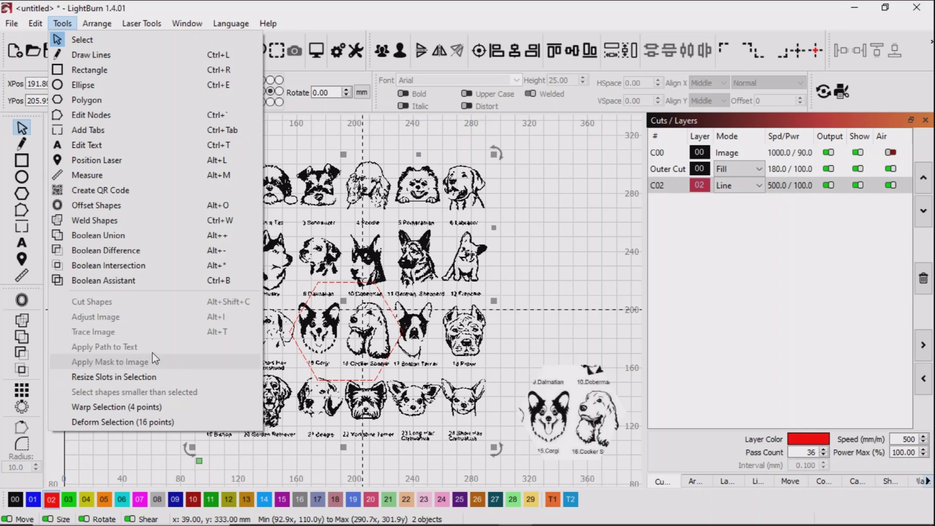
{"action": "left_click", "coordinate": [536, 233]}
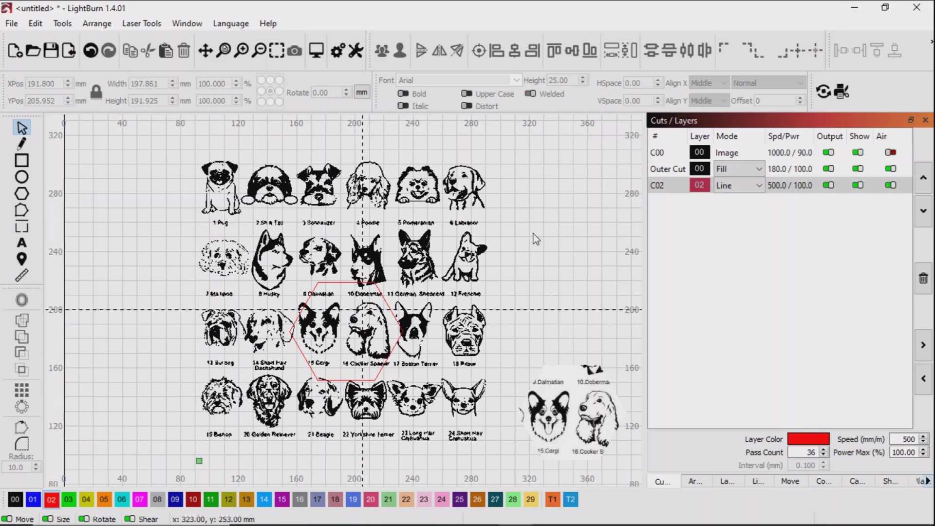
Undo the attempt, move the hexagon to the left edge, and convert the dog sheet to a bitmap.
{"action": "left_click", "coordinate": [99, 50]}
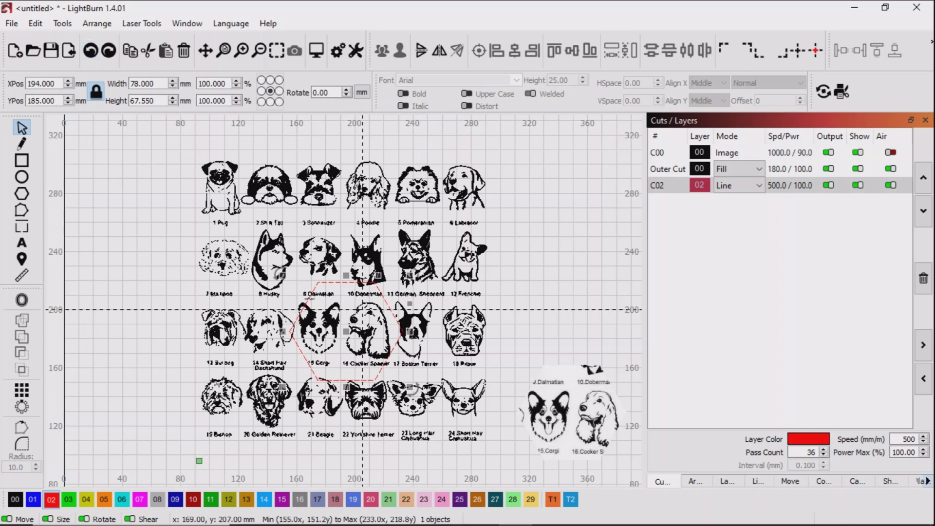
{"action": "left_click_drag", "start_coordinate": [347, 332], "coordinate": [108, 287]}
{"action": "left_click", "coordinate": [331, 261]}
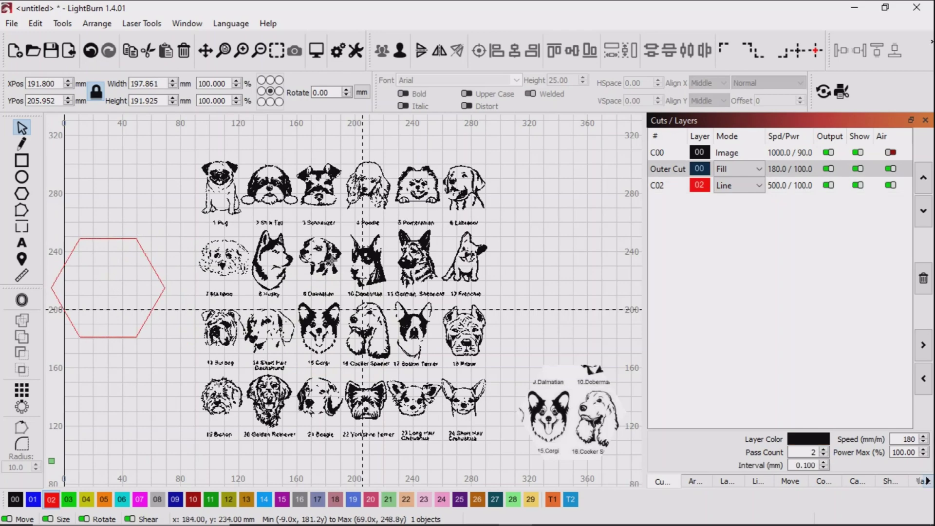
{"action": "right_click", "coordinate": [332, 261]}
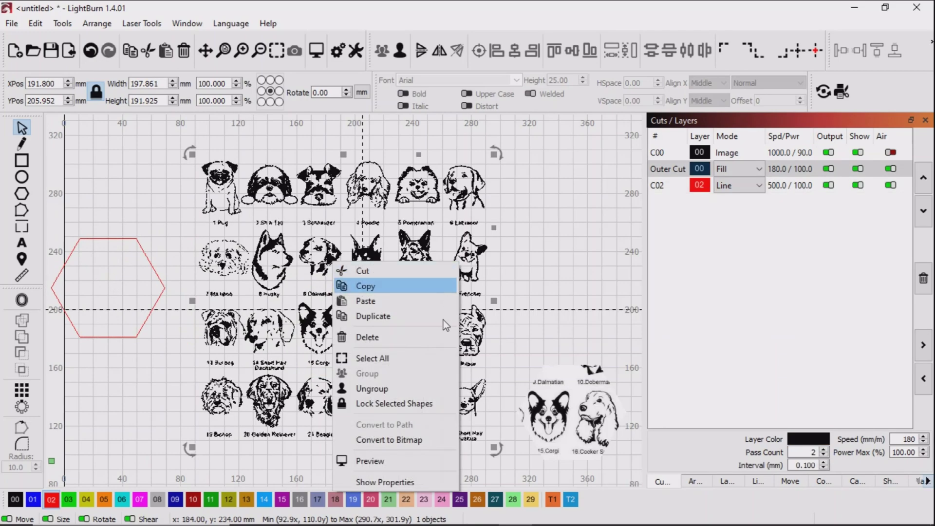
{"action": "left_click", "coordinate": [397, 440]}
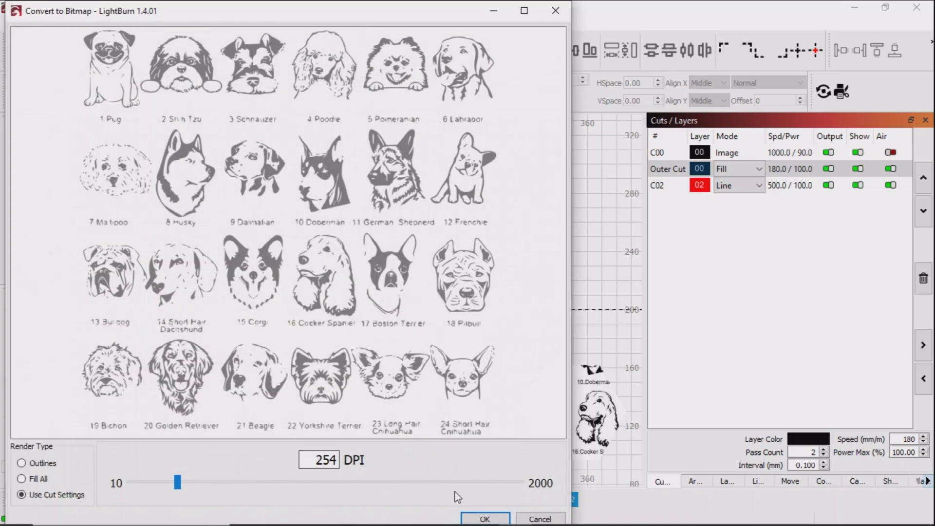
{"action": "left_click", "coordinate": [482, 519]}
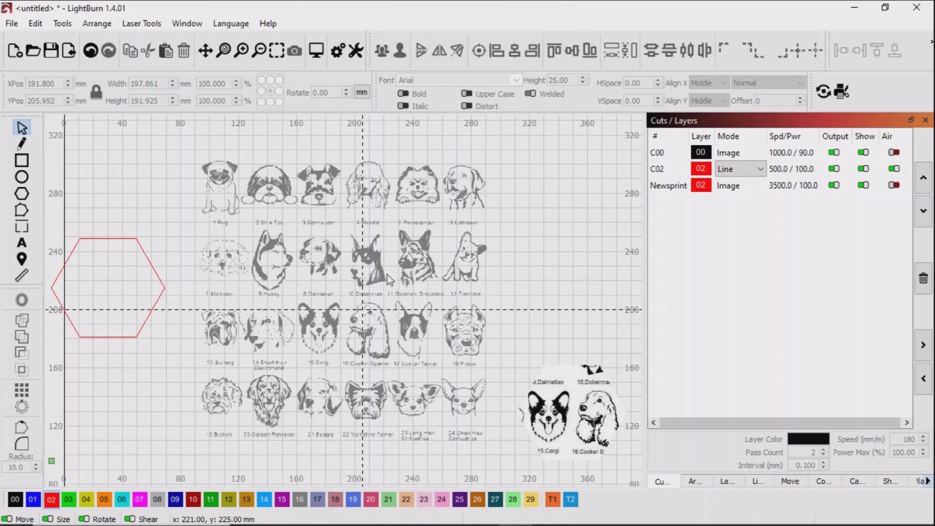
Adjust the bitmap sheet to contrast -70 and gamma 3.000.
{"action": "right_click", "coordinate": [387, 275]}
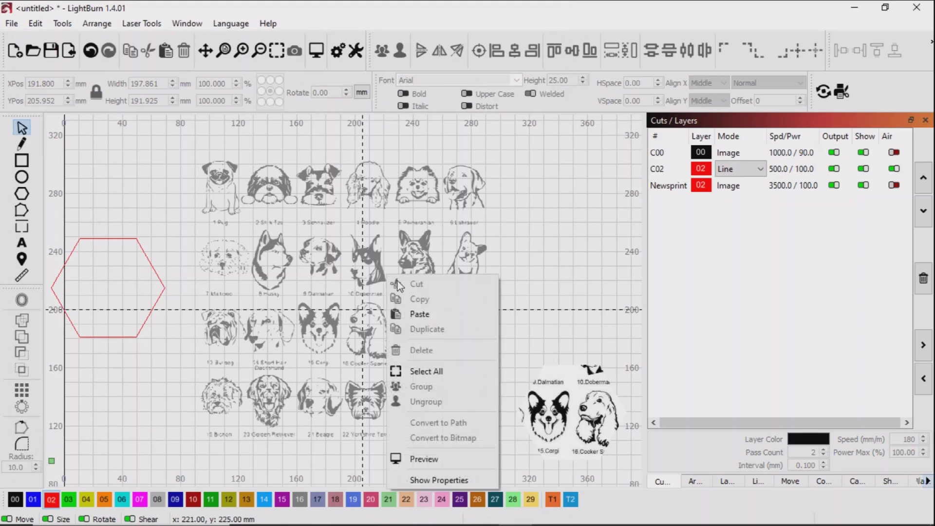
{"action": "left_click", "coordinate": [360, 346]}
{"action": "right_click", "coordinate": [371, 326]}
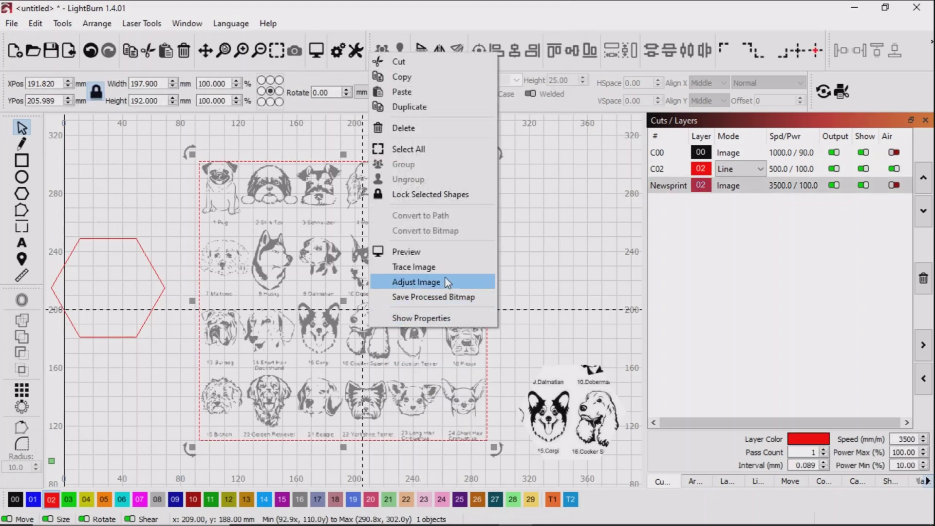
{"action": "left_click", "coordinate": [419, 282]}
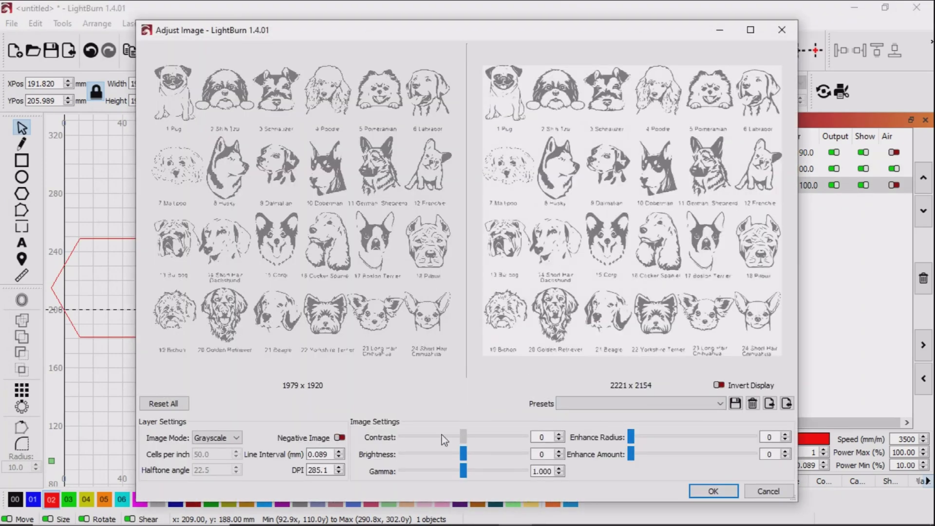
{"action": "left_click_drag", "start_coordinate": [392, 439], "coordinate": [373, 439]}
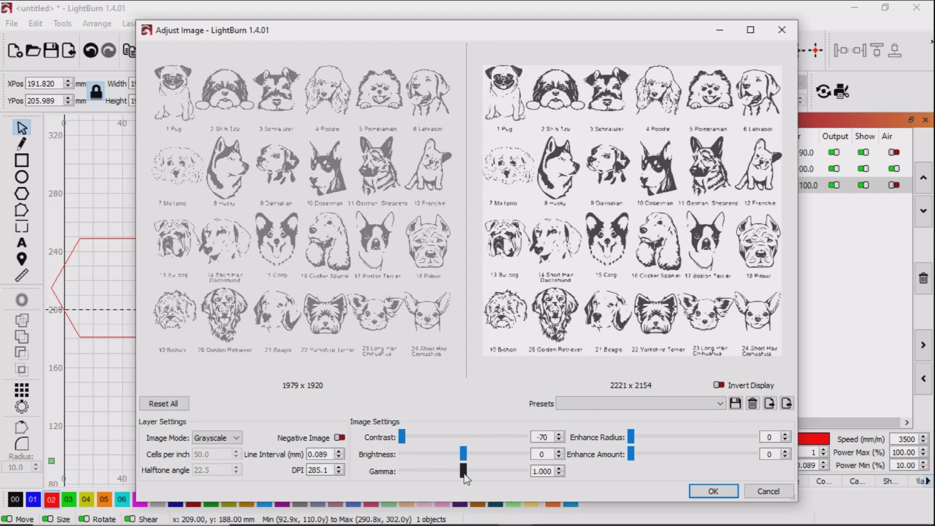
{"action": "scroll", "coordinate": [553, 475], "scroll_direction": "up", "scroll_amount": 10}
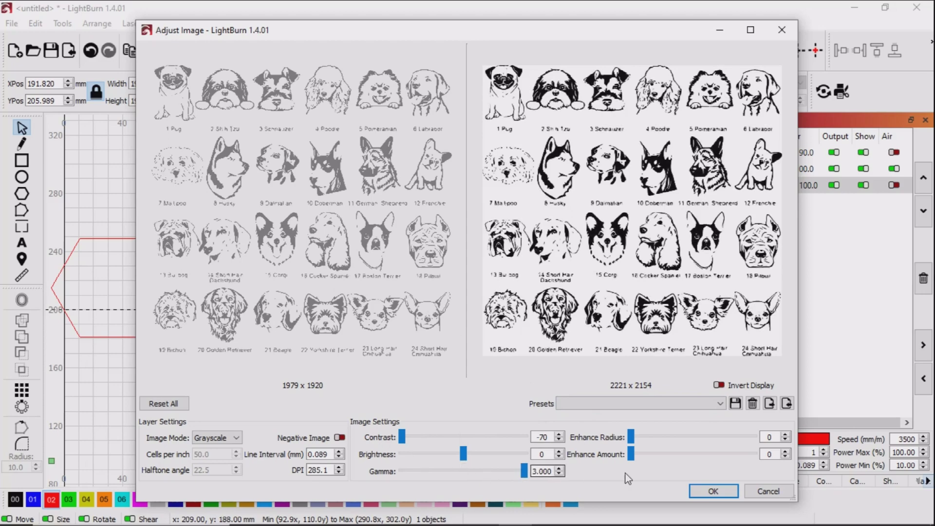
{"action": "left_click", "coordinate": [712, 492]}
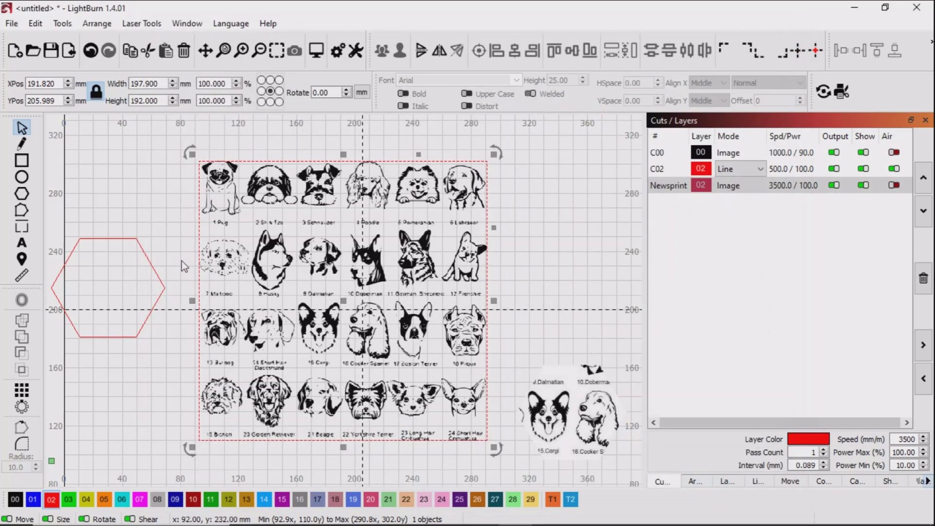
Place the hexagon over the Dalmatian and Doberman and apply it as a mask to the sheet.
{"action": "left_click", "coordinate": [109, 238]}
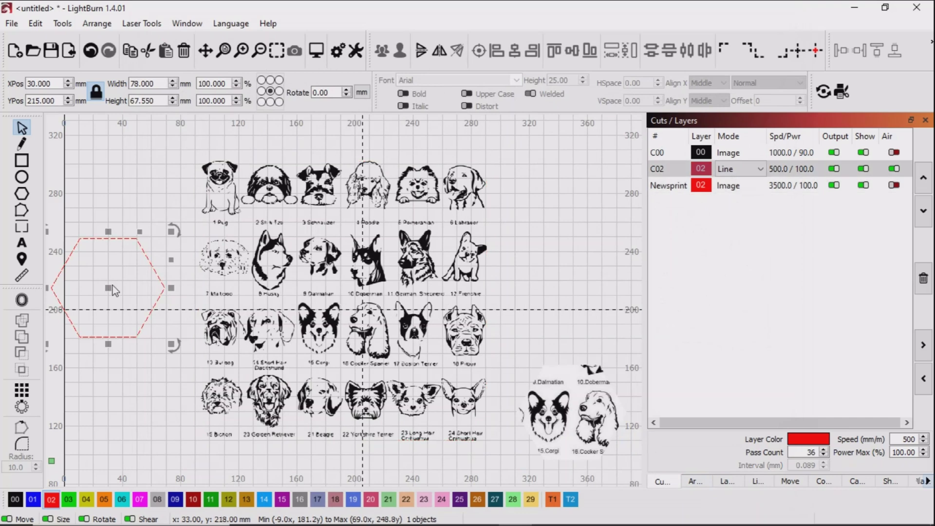
{"action": "left_click_drag", "start_coordinate": [108, 288], "coordinate": [345, 269]}
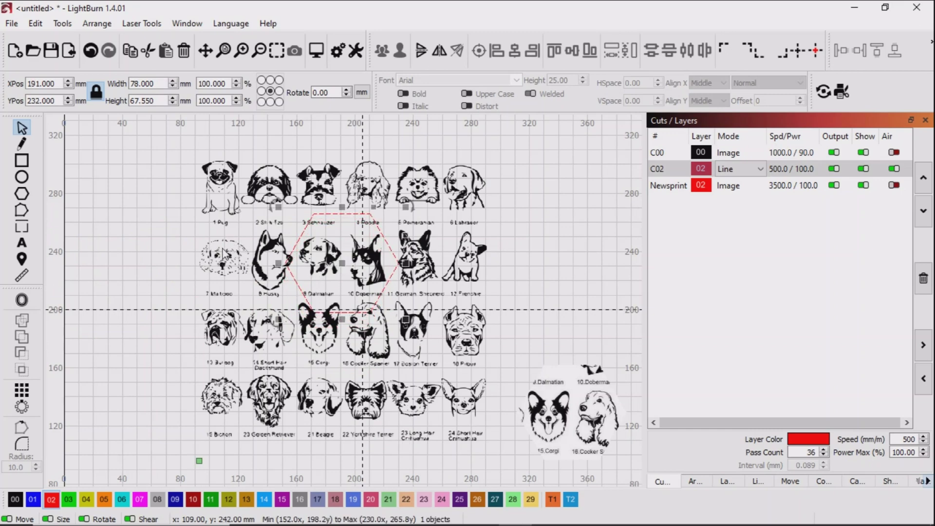
{"action": "left_click", "coordinate": [224, 253], "text": "shift"}
{"action": "left_click", "coordinate": [62, 24]}
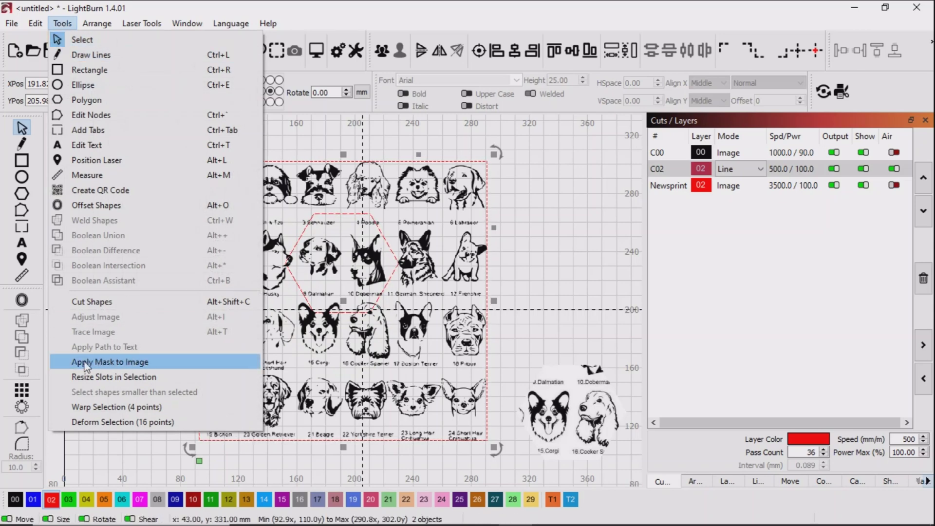
{"action": "left_click", "coordinate": [112, 364]}
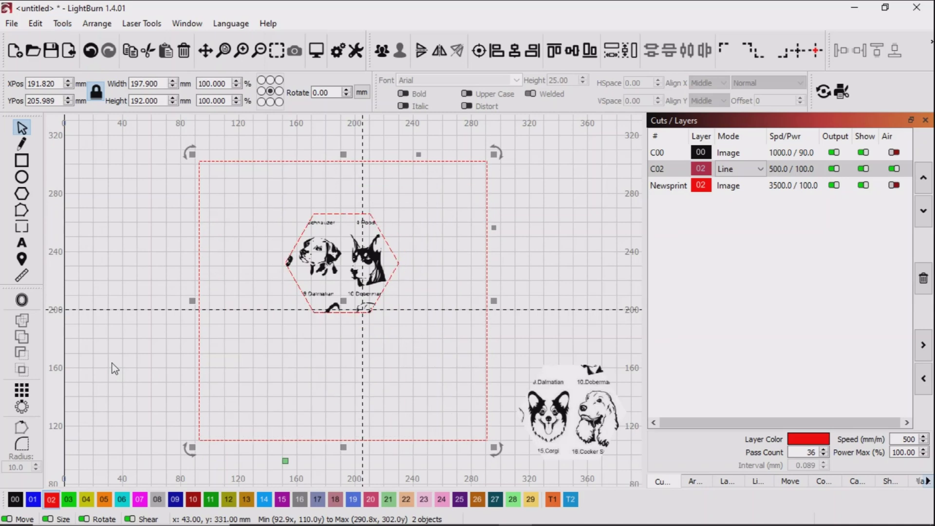
Flatten the image mask and move the crop right, above the Corgi crop.
{"action": "left_click_drag", "start_coordinate": [339, 271], "coordinate": [336, 277]}
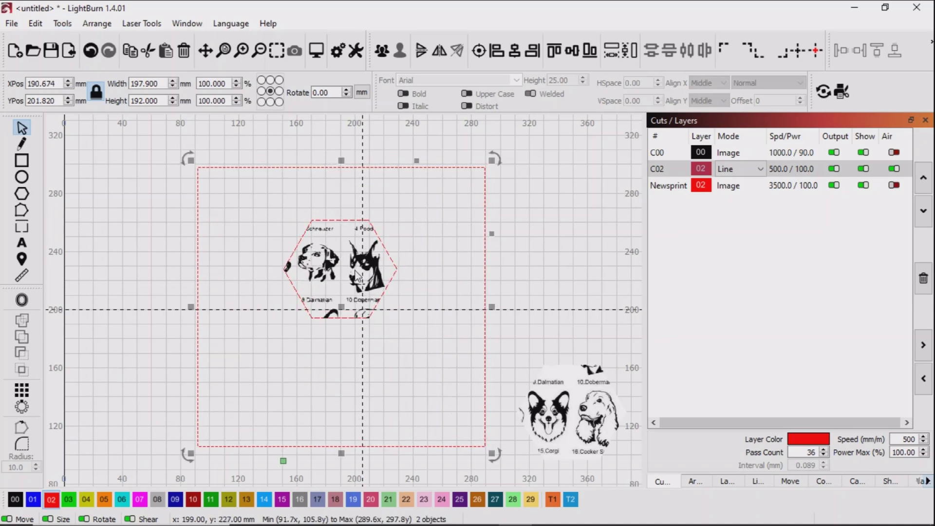
{"action": "right_click", "coordinate": [356, 271]}
{"action": "left_click", "coordinate": [401, 220]}
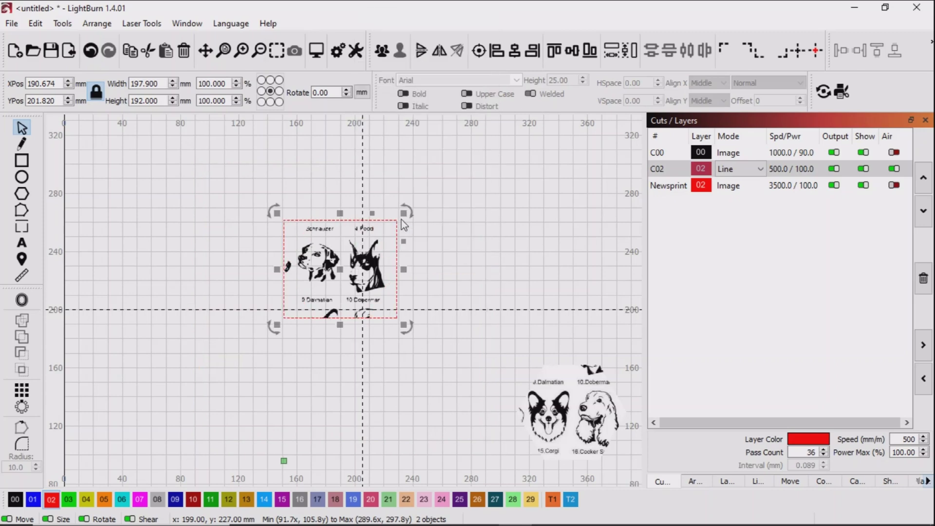
{"action": "left_click_drag", "start_coordinate": [340, 269], "coordinate": [568, 301]}
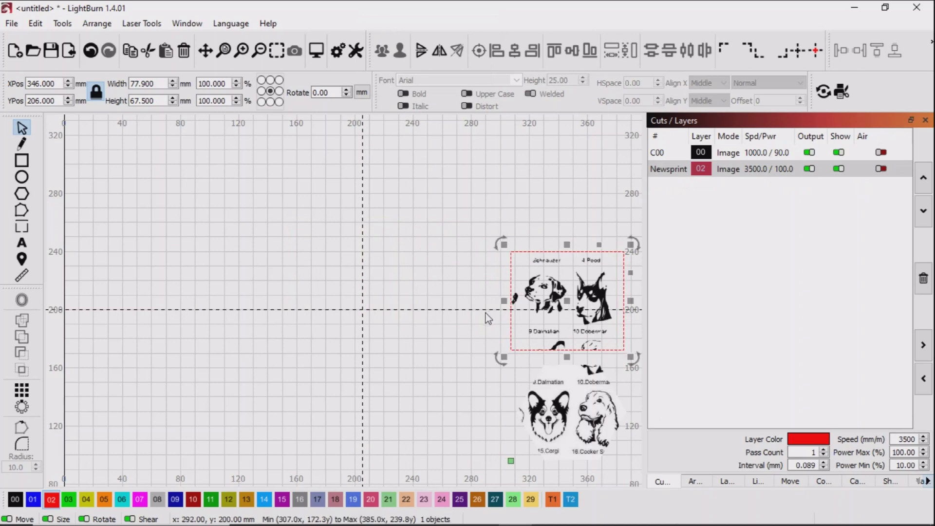
{"action": "left_click", "coordinate": [468, 325]}
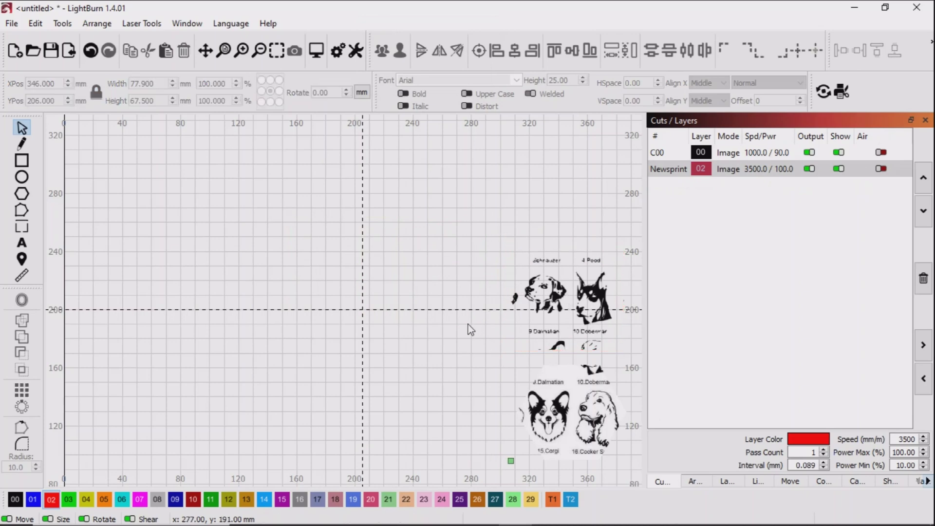
Import another copy of the dog-breed sheet JPG.
{"action": "left_click", "coordinate": [11, 26]}
{"action": "left_click", "coordinate": [42, 108]}
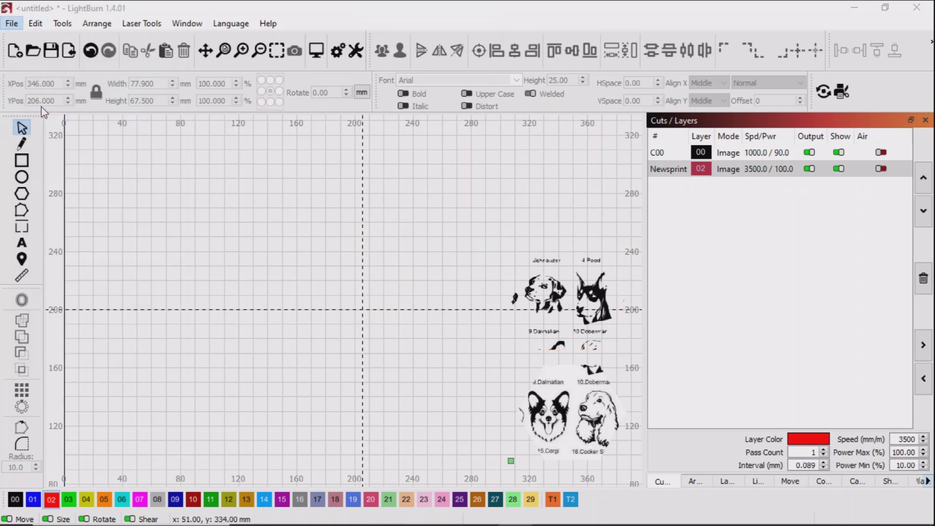
{"action": "left_click", "coordinate": [255, 285]}
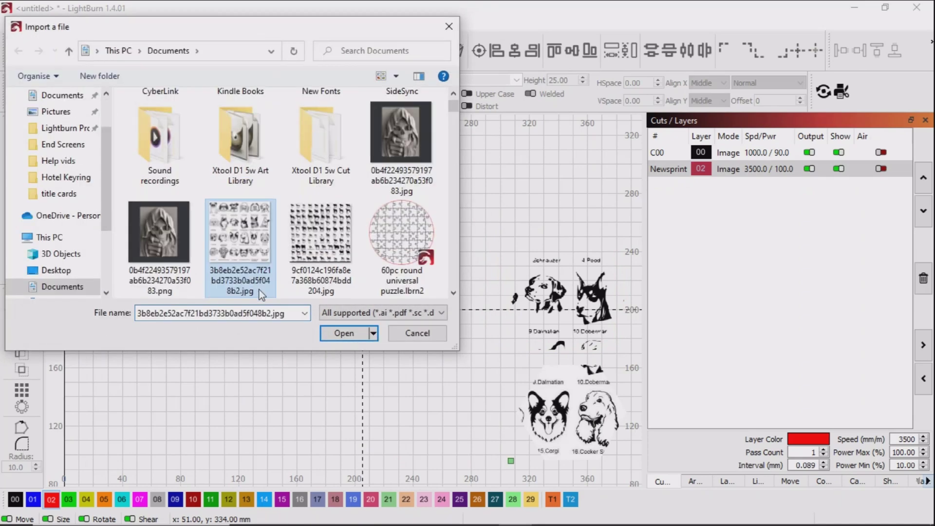
{"action": "left_click", "coordinate": [344, 333]}
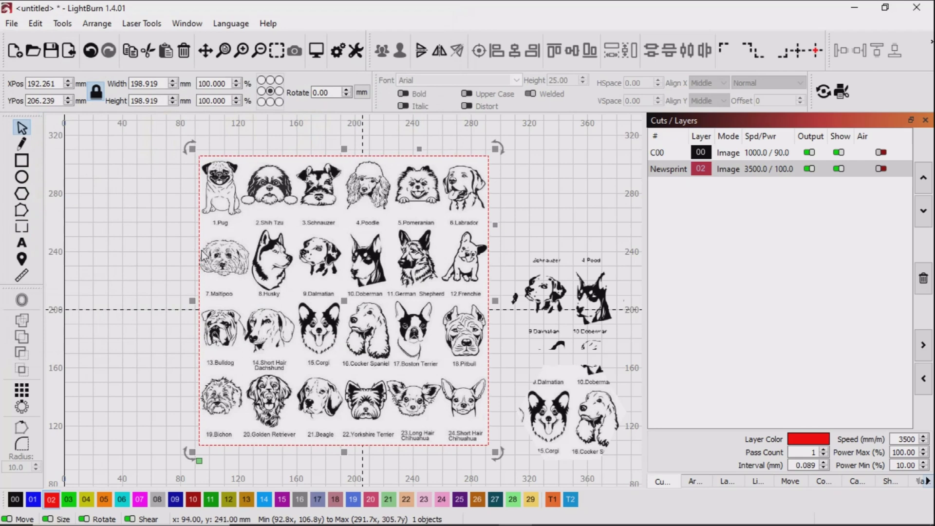
Trace the imported sheet into vector outlines with the default settings.
{"action": "right_click", "coordinate": [310, 268]}
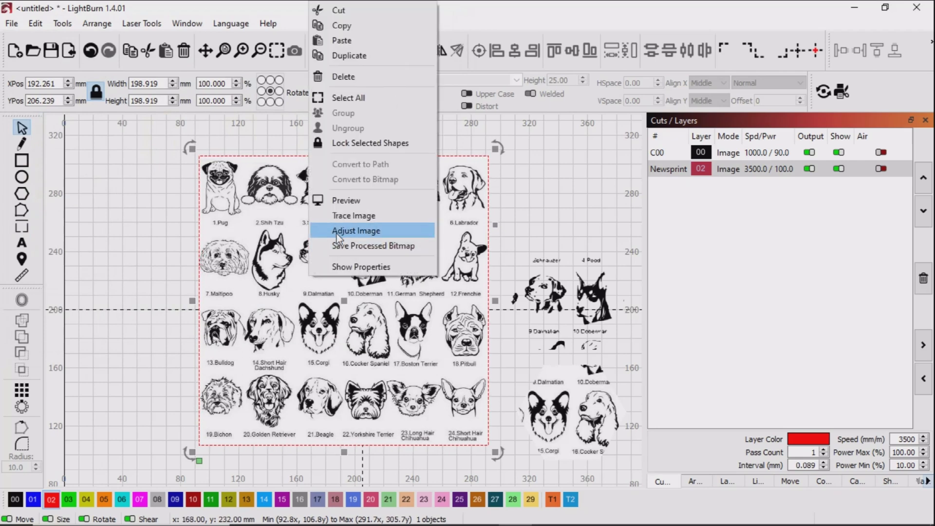
{"action": "left_click", "coordinate": [353, 216]}
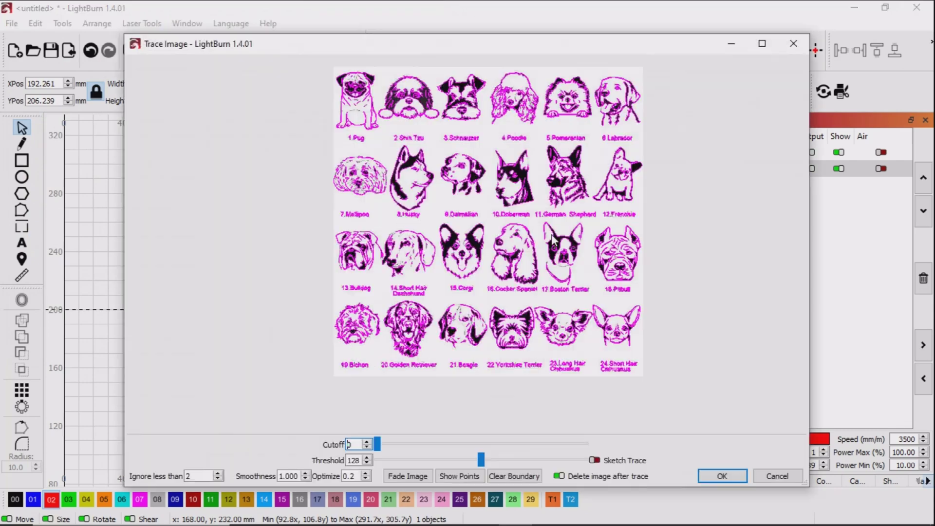
{"action": "left_click", "coordinate": [724, 476]}
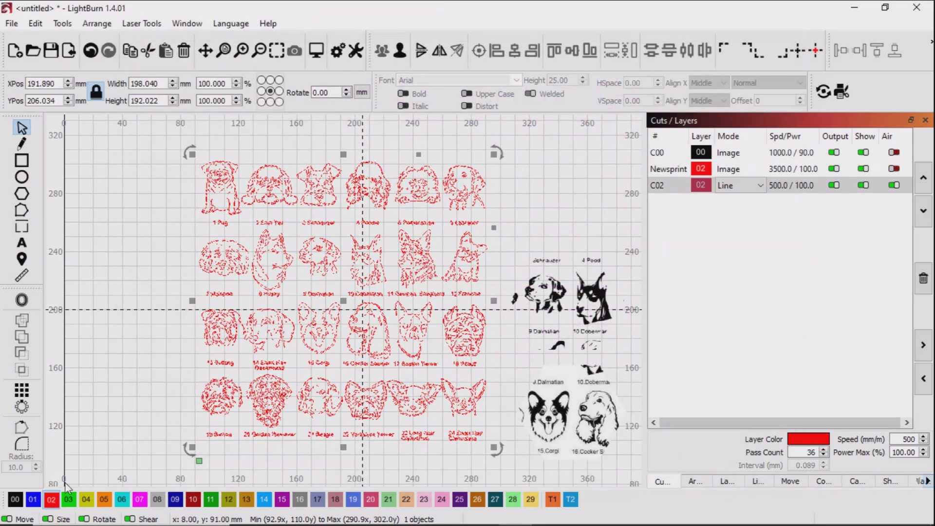
Move the traced outlines to the Outer Cut Fill layer, then start a freeform outline left of the sheet.
{"action": "left_click", "coordinate": [15, 499]}
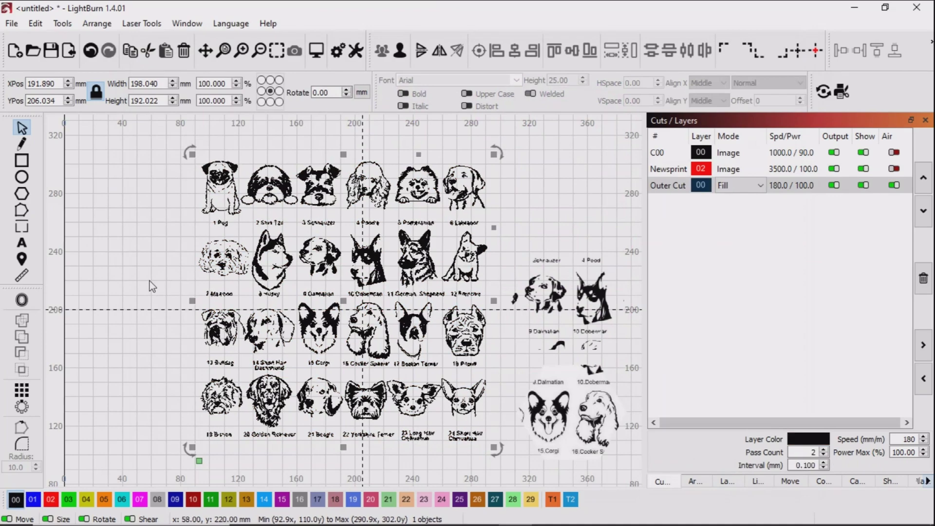
{"action": "left_click", "coordinate": [159, 273]}
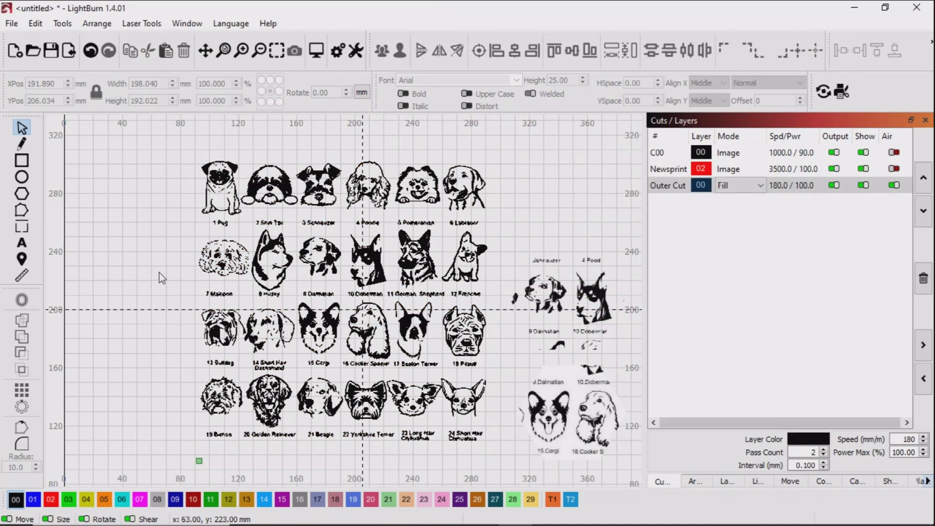
{"action": "left_click", "coordinate": [21, 143]}
{"action": "left_click", "coordinate": [100, 229]}
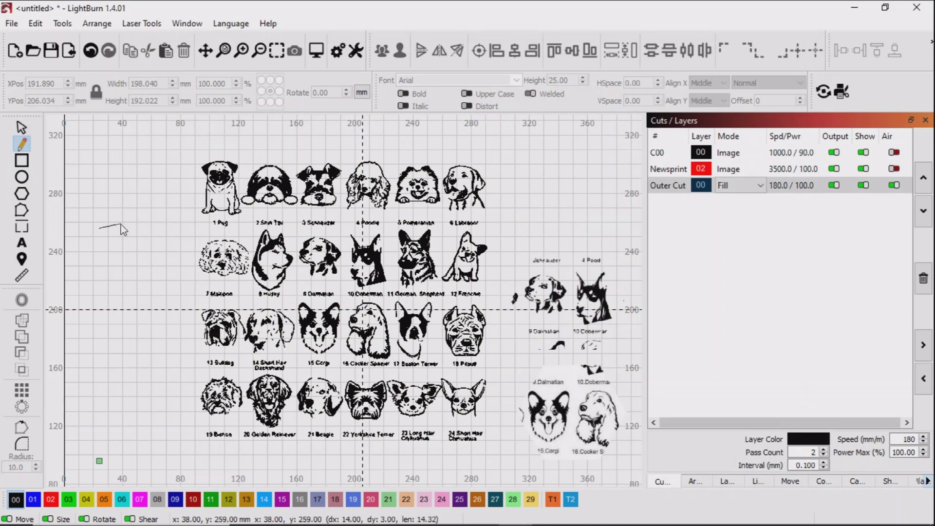
{"action": "left_click", "coordinate": [121, 224]}
{"action": "left_click", "coordinate": [141, 237]}
{"action": "left_click", "coordinate": [134, 252]}
{"action": "left_click", "coordinate": [141, 269]}
{"action": "left_click", "coordinate": [153, 276]}
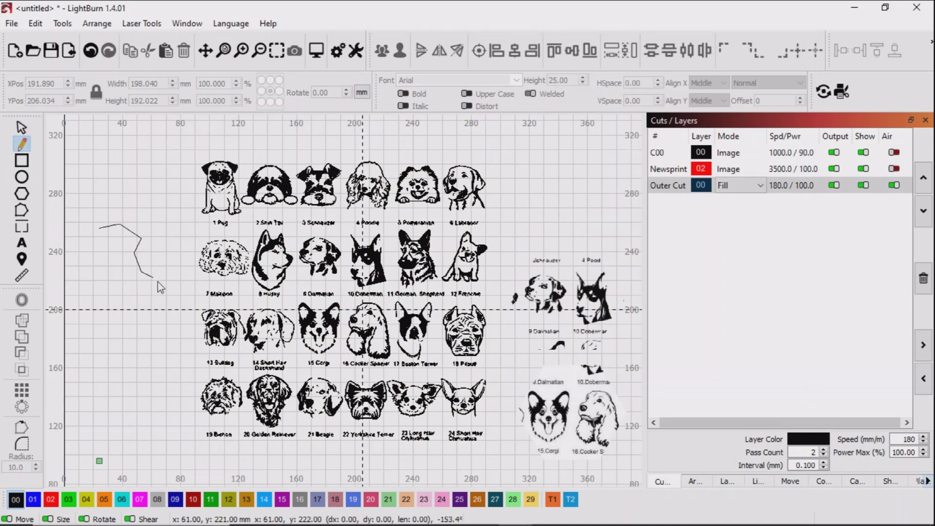
Continue the freeform outline down, around and up the left side, closing it at the start point.
{"action": "left_click", "coordinate": [164, 287]}
{"action": "left_click", "coordinate": [162, 320]}
{"action": "left_click", "coordinate": [133, 326]}
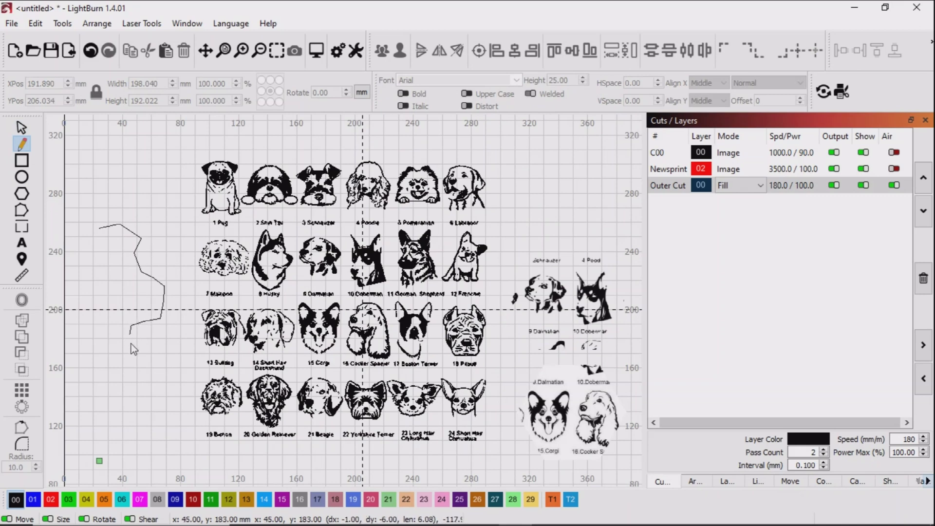
{"action": "left_click", "coordinate": [132, 341]}
{"action": "left_click", "coordinate": [148, 353]}
{"action": "left_click", "coordinate": [154, 373]}
{"action": "left_click", "coordinate": [143, 382]}
{"action": "left_click", "coordinate": [117, 384]}
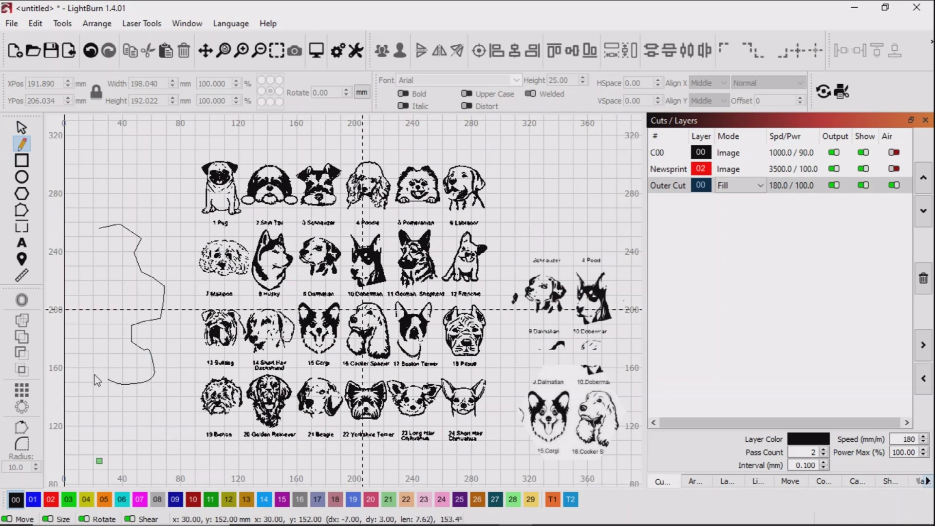
{"action": "left_click", "coordinate": [92, 372]}
{"action": "left_click", "coordinate": [87, 362]}
{"action": "left_click", "coordinate": [83, 341]}
{"action": "left_click", "coordinate": [82, 321]}
{"action": "left_click", "coordinate": [84, 297]}
{"action": "left_click", "coordinate": [83, 286]}
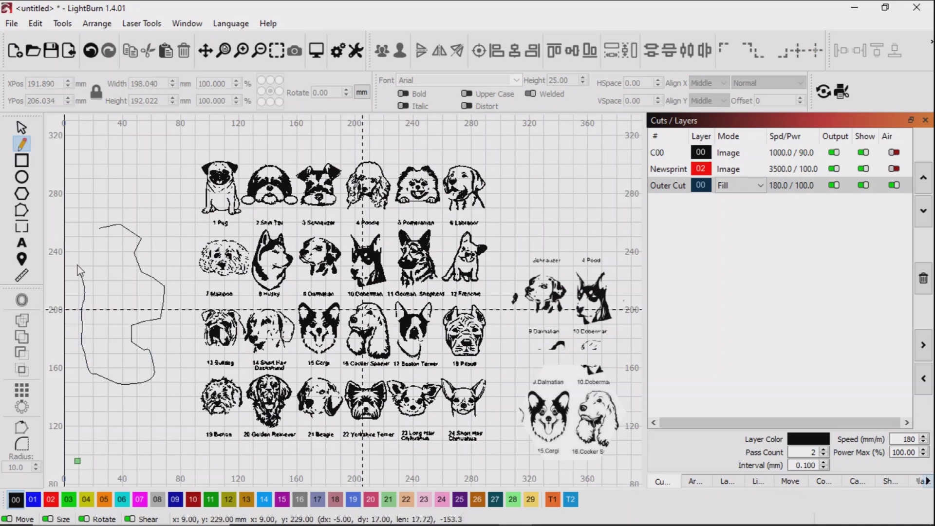
{"action": "left_click", "coordinate": [75, 242]}
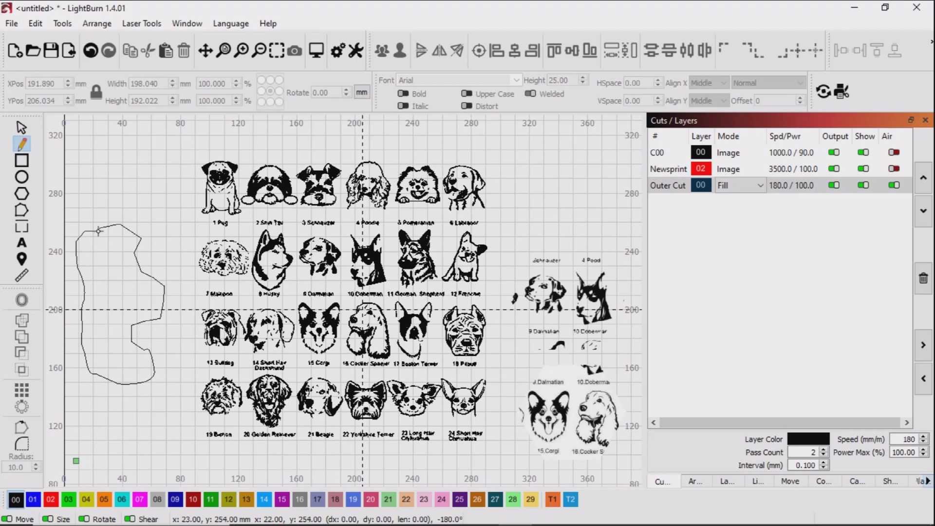
{"action": "left_click", "coordinate": [99, 228]}
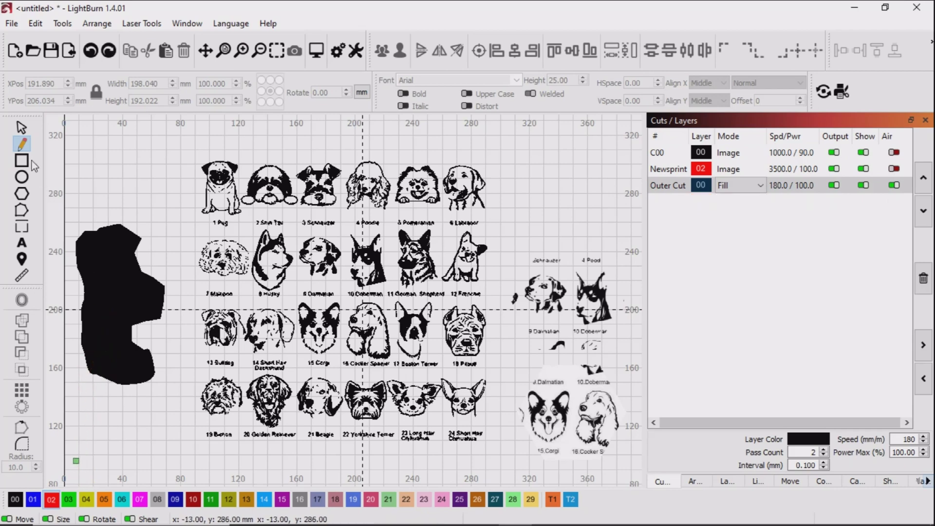
Move the black freeform shape onto red layer C02.
{"action": "left_click", "coordinate": [21, 129]}
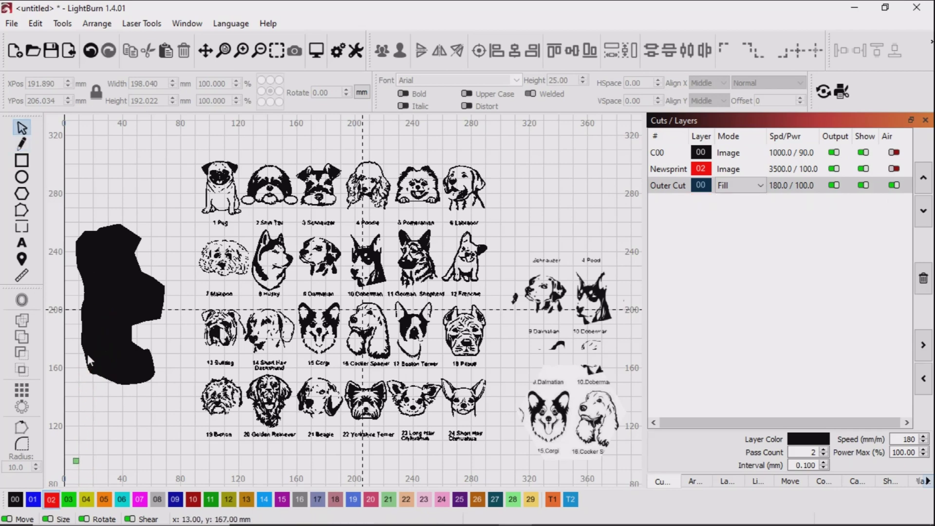
{"action": "left_click", "coordinate": [103, 335]}
{"action": "left_click", "coordinate": [51, 500]}
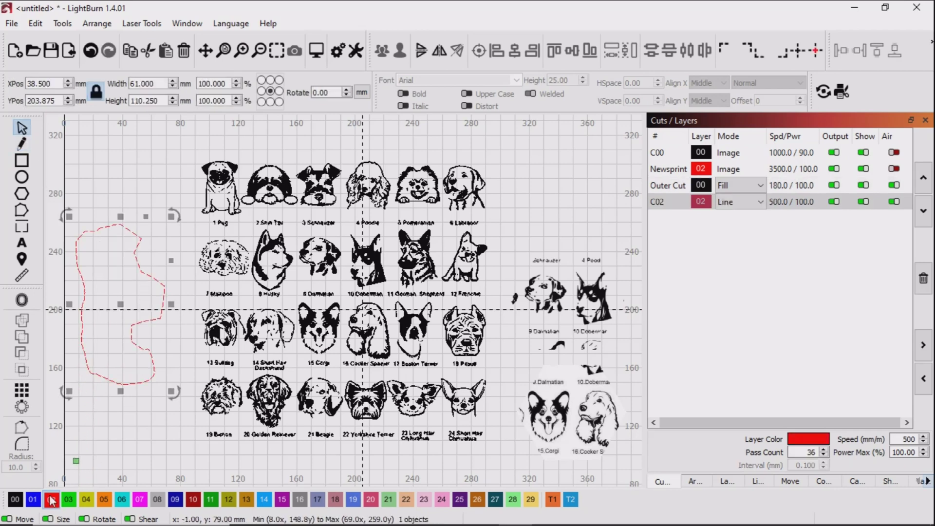
Drag the outline over the dog grid, check Tools without applying anything, then return it left.
{"action": "left_click_drag", "start_coordinate": [118, 303], "coordinate": [280, 298]}
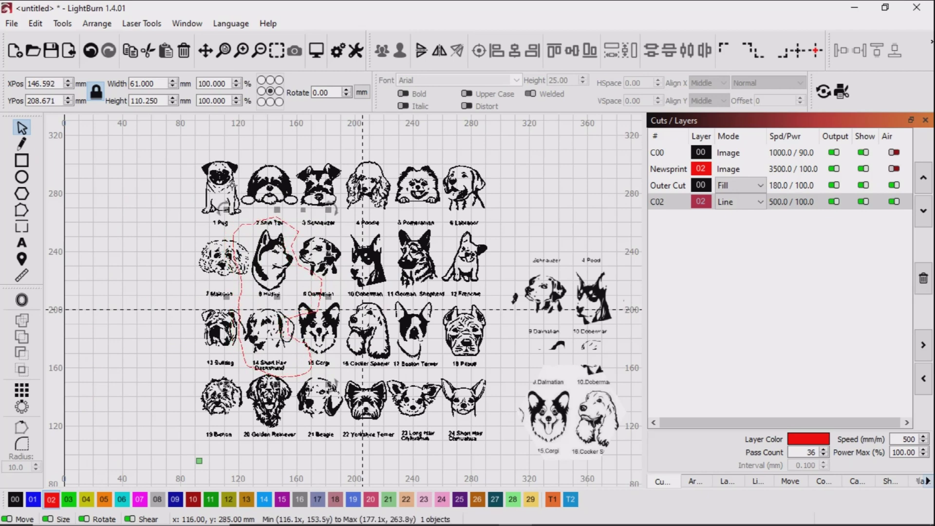
{"action": "left_click", "coordinate": [233, 186], "text": "shift"}
{"action": "left_click", "coordinate": [63, 24]}
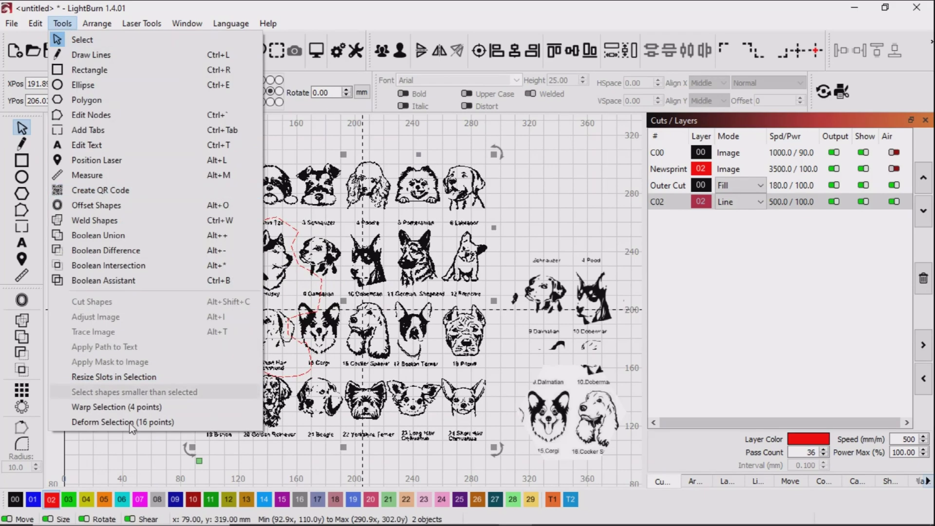
{"action": "left_click", "coordinate": [129, 455]}
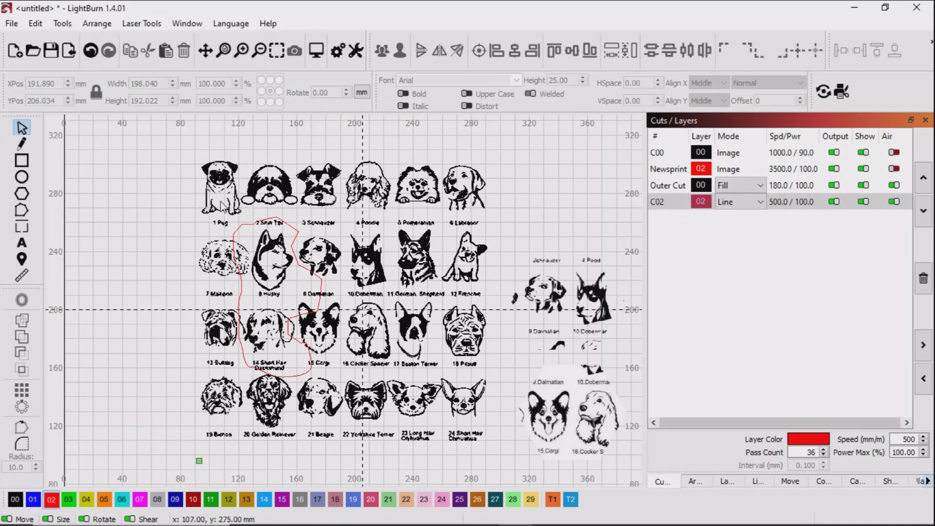
{"action": "left_click", "coordinate": [239, 228]}
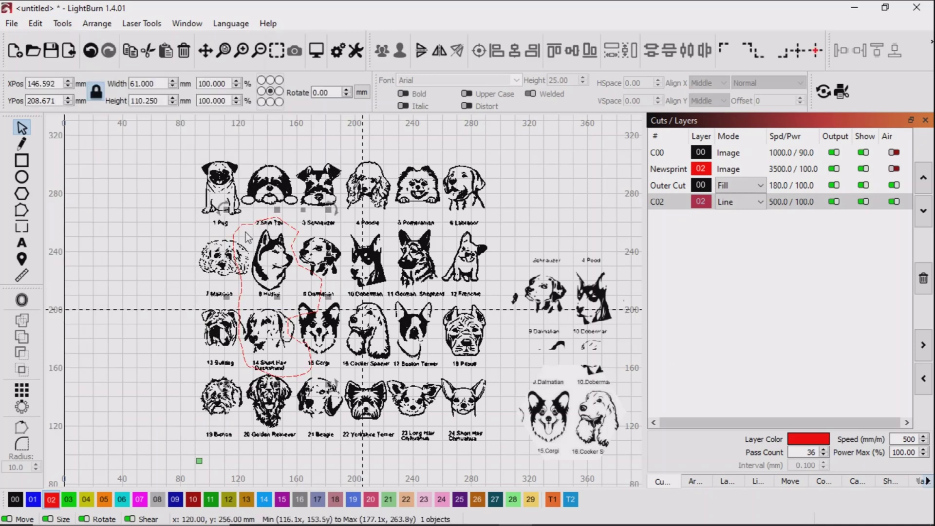
{"action": "left_click_drag", "start_coordinate": [275, 294], "coordinate": [125, 291]}
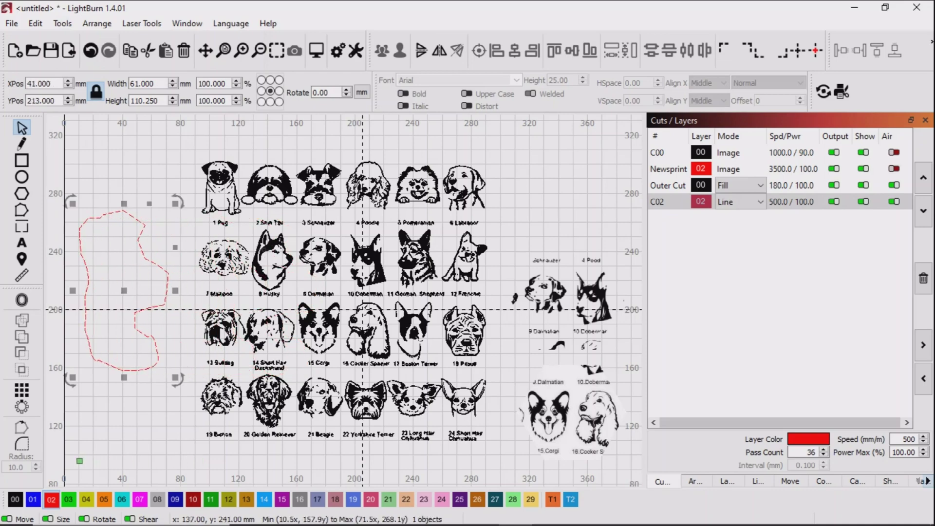
Convert the dog-breed sheet to a bitmap and nudge the red outline slightly higher.
{"action": "left_click", "coordinate": [292, 266]}
{"action": "right_click", "coordinate": [291, 266]}
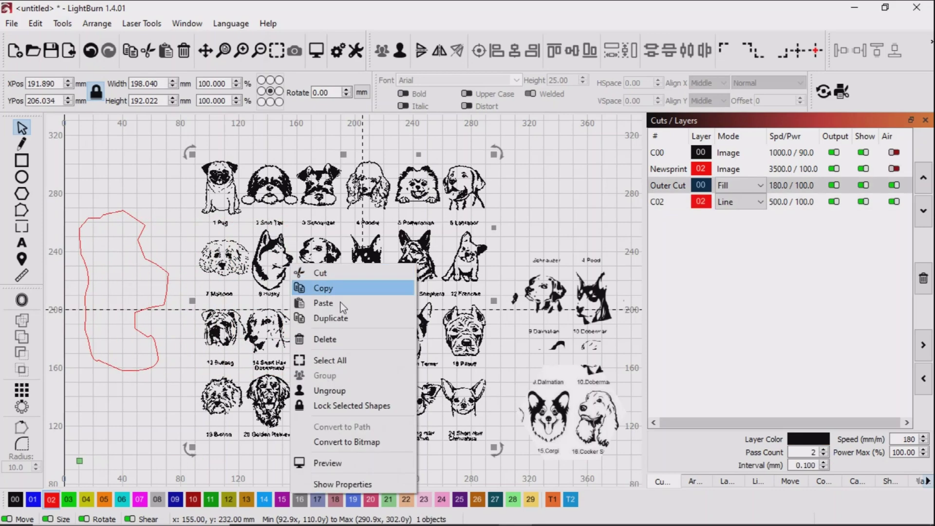
{"action": "left_click", "coordinate": [363, 443]}
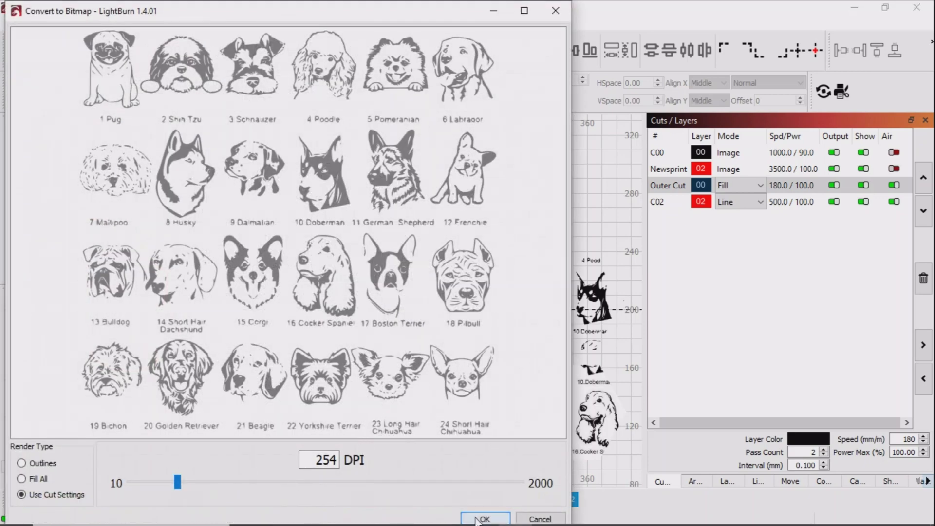
{"action": "left_click", "coordinate": [482, 518]}
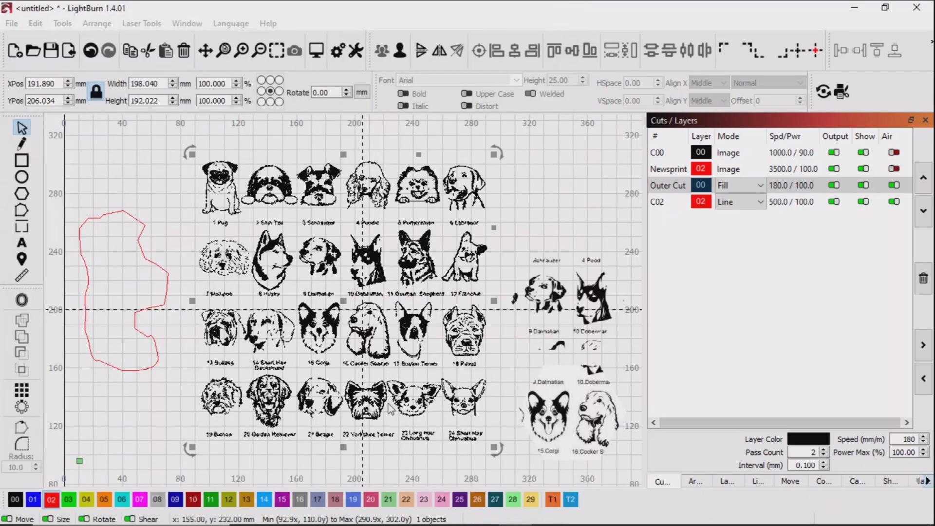
{"action": "left_click", "coordinate": [195, 329]}
{"action": "left_click", "coordinate": [87, 280]}
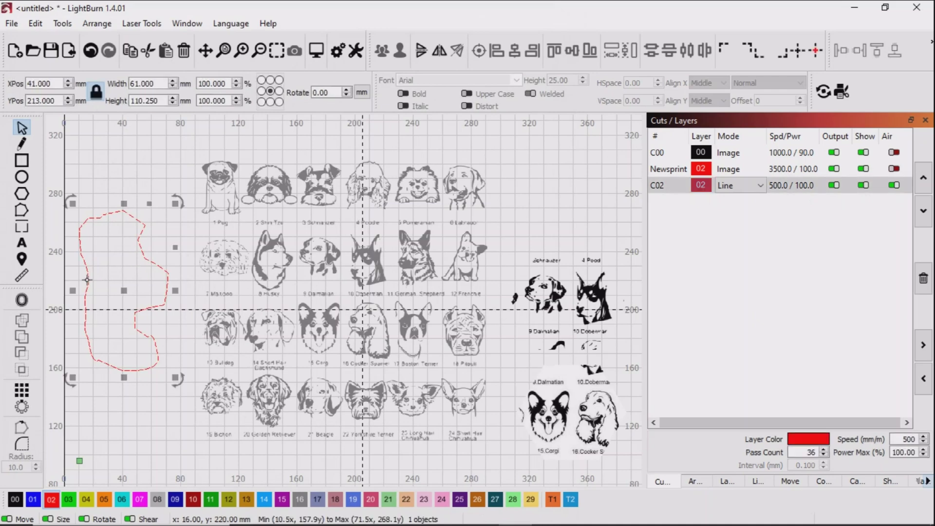
{"action": "left_click_drag", "start_coordinate": [123, 288], "coordinate": [125, 267]}
Adjust the dog-sheet bitmap to contrast -70 and gamma 3.000.
{"action": "left_click", "coordinate": [264, 266]}
{"action": "right_click", "coordinate": [264, 266]}
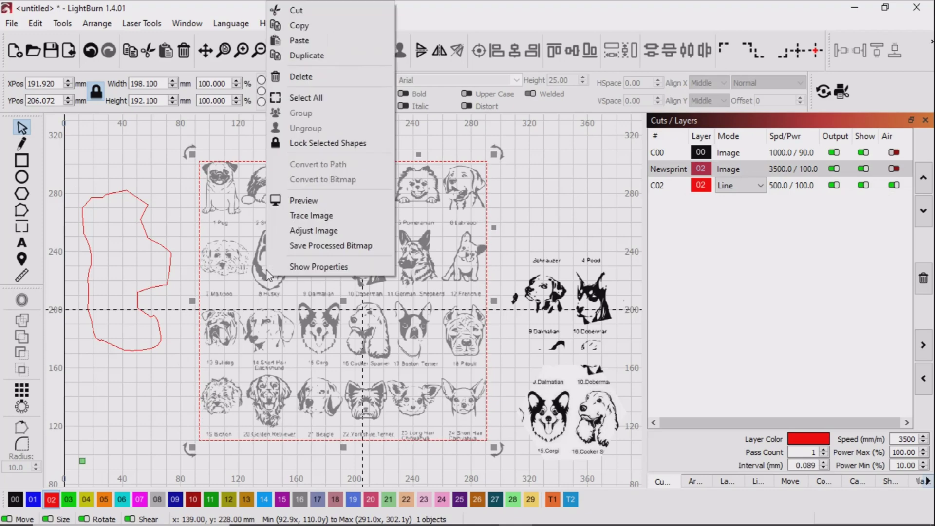
{"action": "left_click", "coordinate": [335, 232]}
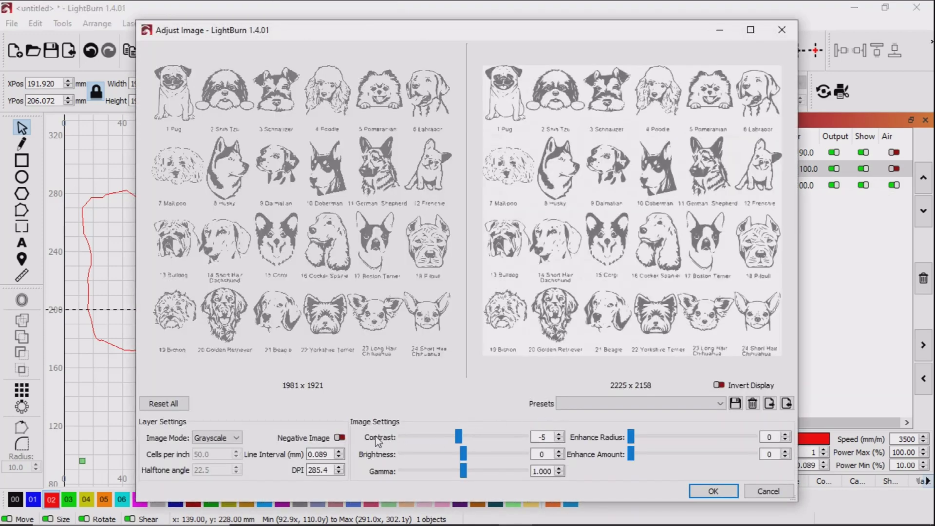
{"action": "left_click_drag", "start_coordinate": [386, 435], "coordinate": [388, 439]}
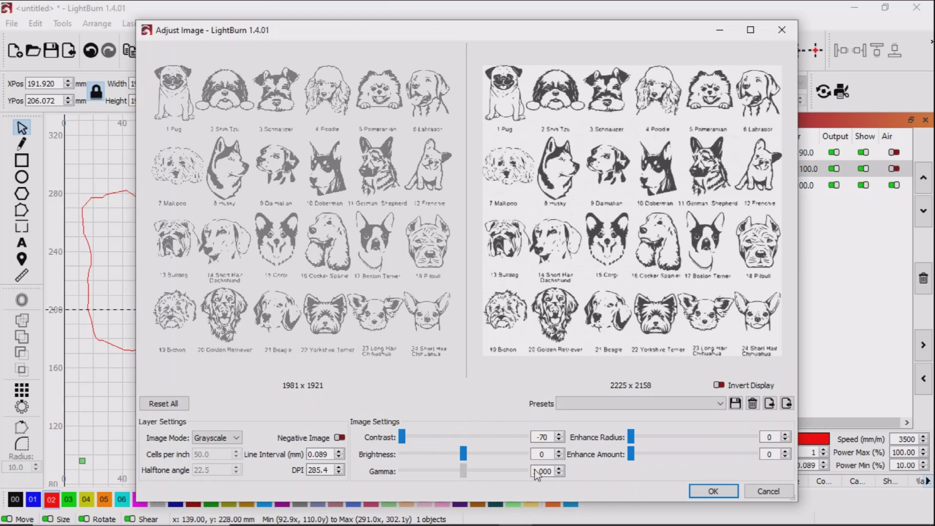
{"action": "key", "text": "End"}
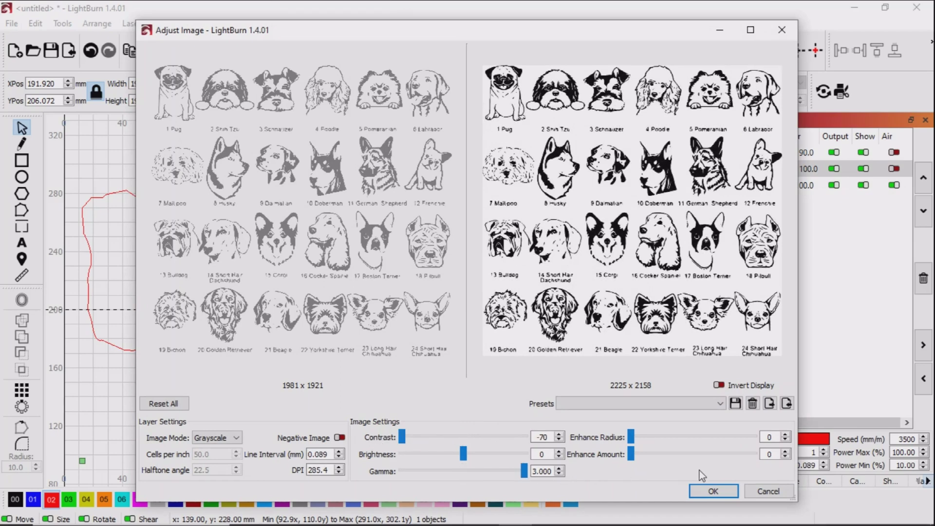
{"action": "left_click", "coordinate": [713, 491]}
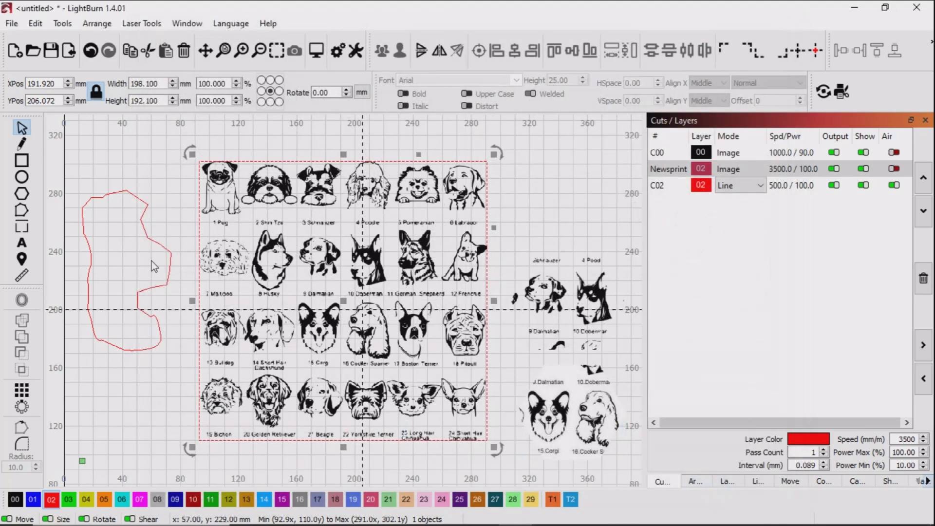
Place the red outline over the husky and dachshund, mask the sheet with it, and flatten the mask.
{"action": "left_click", "coordinate": [152, 239]}
{"action": "left_click_drag", "start_coordinate": [123, 270], "coordinate": [281, 296]}
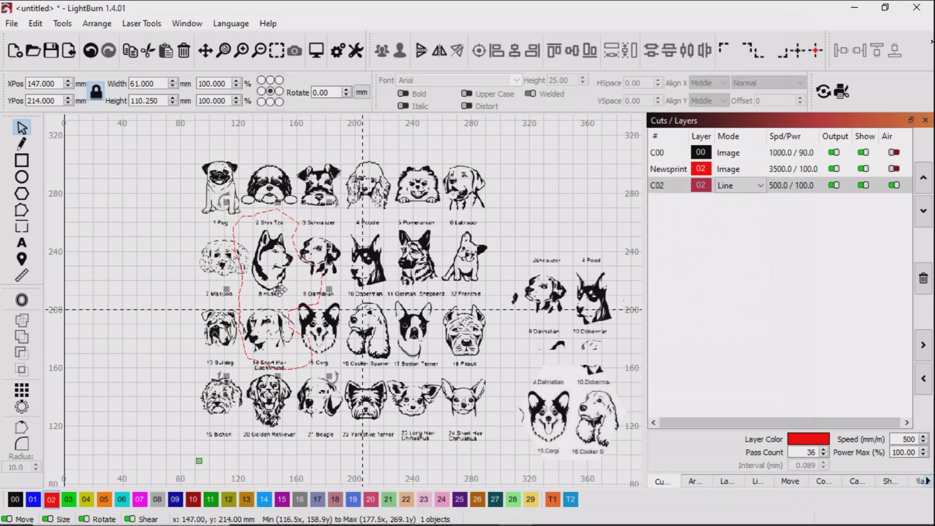
{"action": "left_click", "coordinate": [383, 198], "text": "shift"}
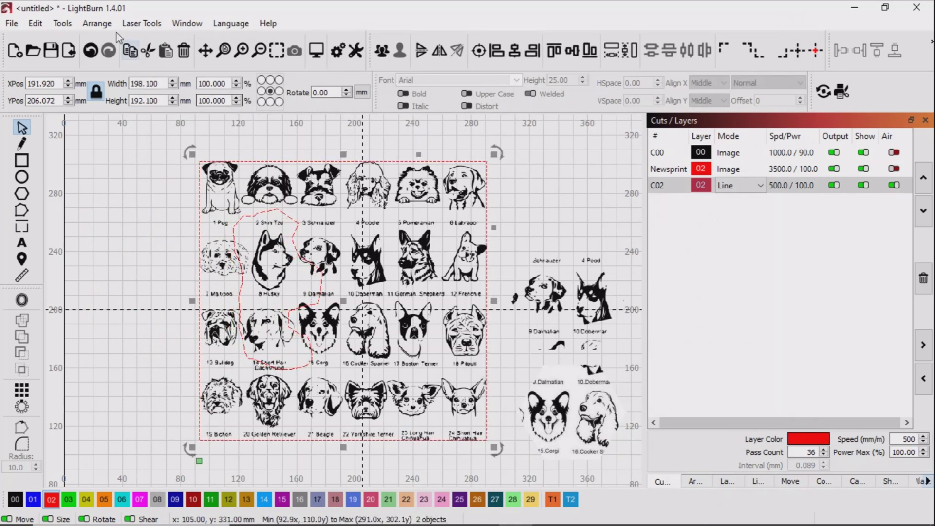
{"action": "left_click", "coordinate": [74, 22]}
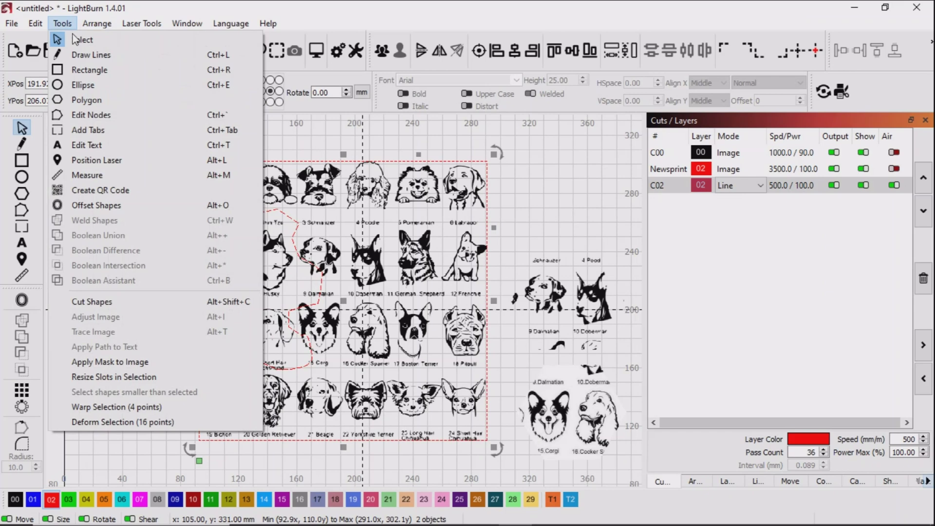
{"action": "left_click", "coordinate": [108, 362]}
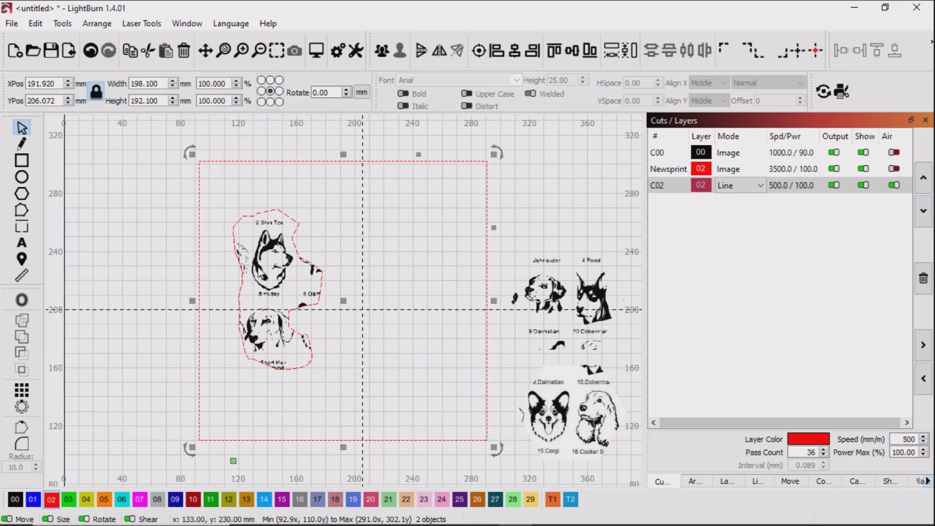
{"action": "right_click", "coordinate": [258, 268]}
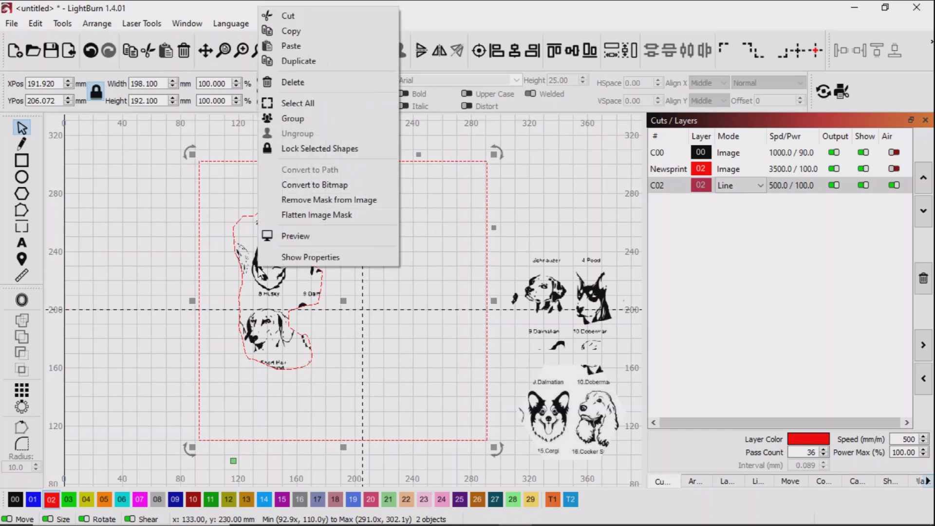
{"action": "left_click", "coordinate": [325, 216]}
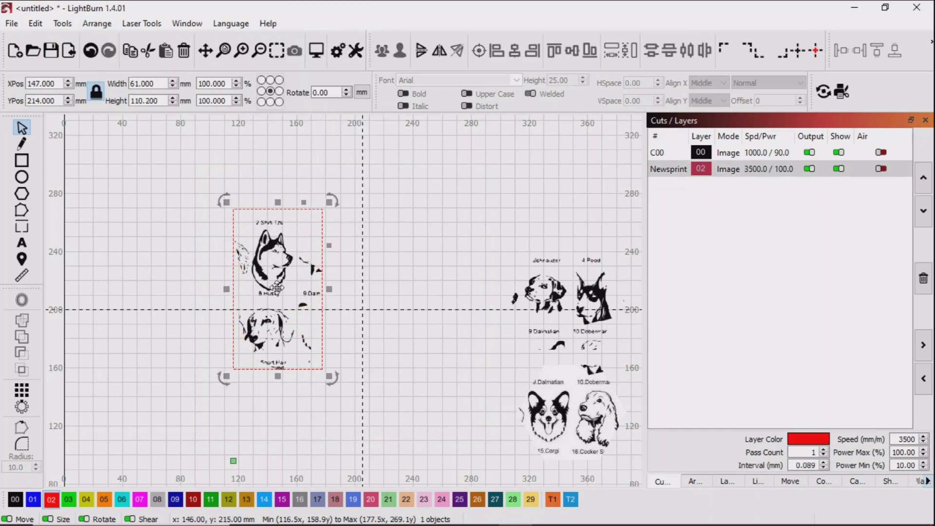
Move the masked dog image to the upper right and check the cut preview's 43:49 estimate.
{"action": "left_click_drag", "start_coordinate": [277, 288], "coordinate": [461, 211]}
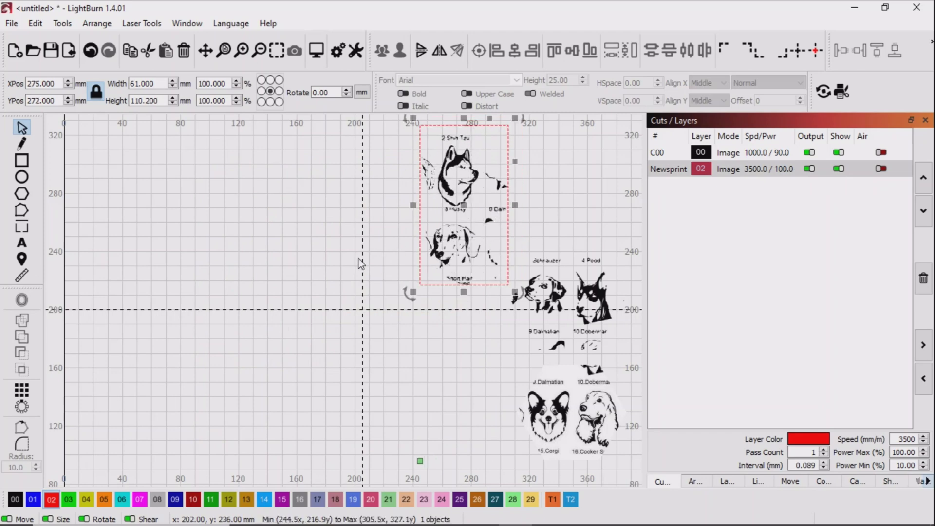
{"action": "left_click", "coordinate": [355, 263]}
{"action": "left_click", "coordinate": [316, 51]}
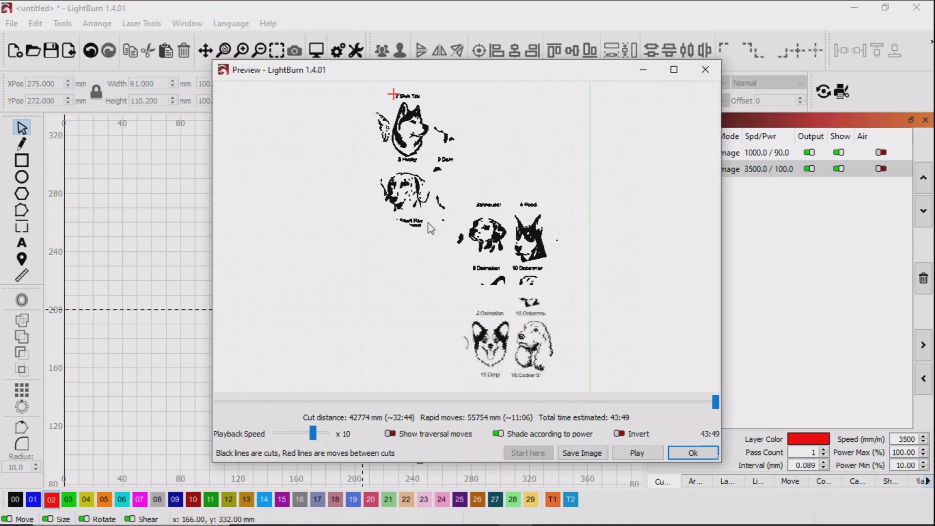
{"action": "scroll", "coordinate": [458, 262], "scroll_direction": "up", "scroll_amount": 2}
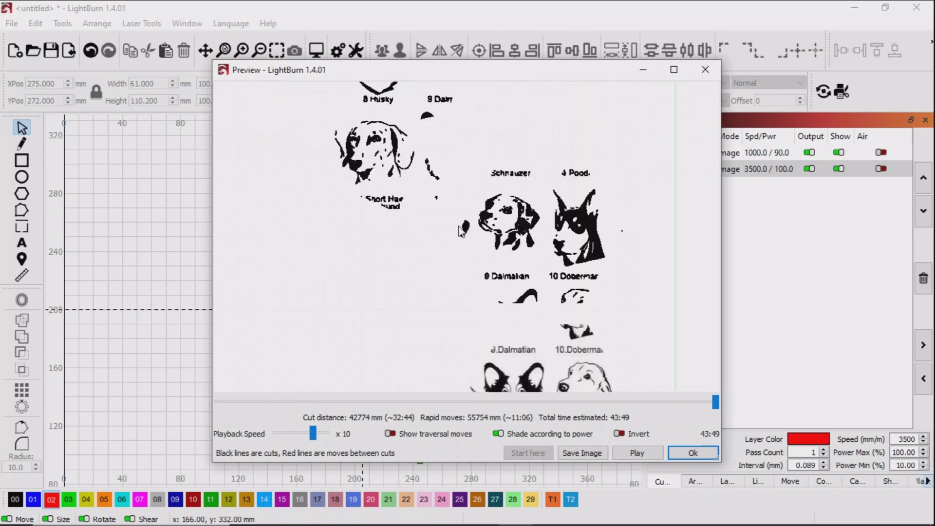
{"action": "scroll", "coordinate": [453, 200], "scroll_direction": "down", "scroll_amount": 2}
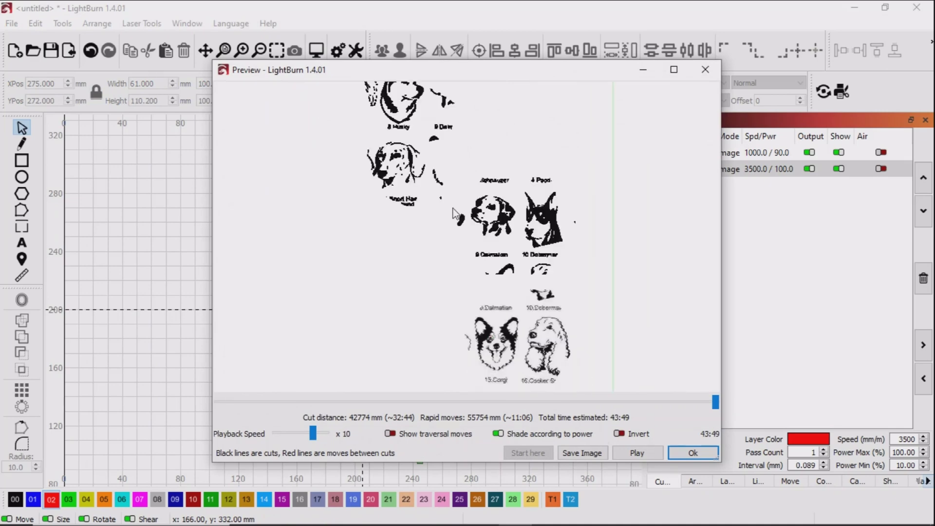
{"action": "scroll", "coordinate": [453, 214], "scroll_direction": "up", "scroll_amount": 1}
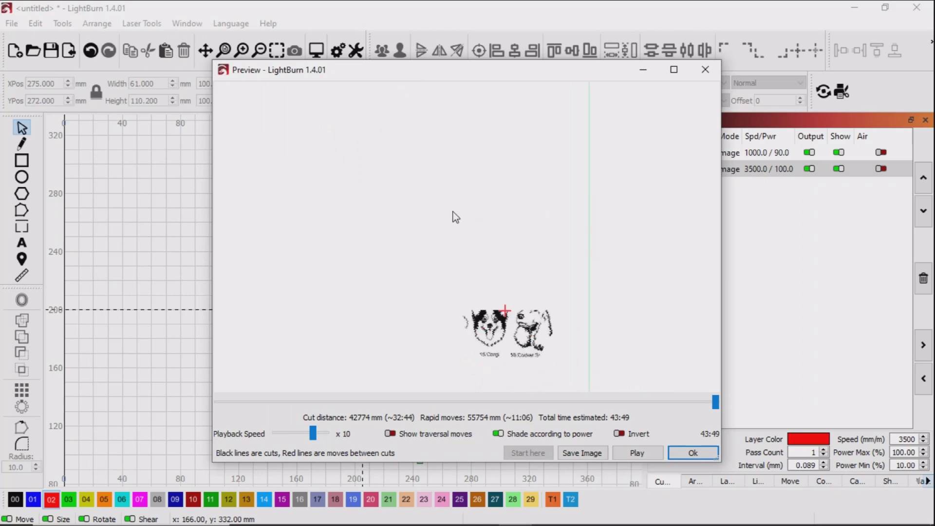
{"action": "left_click", "coordinate": [702, 459]}
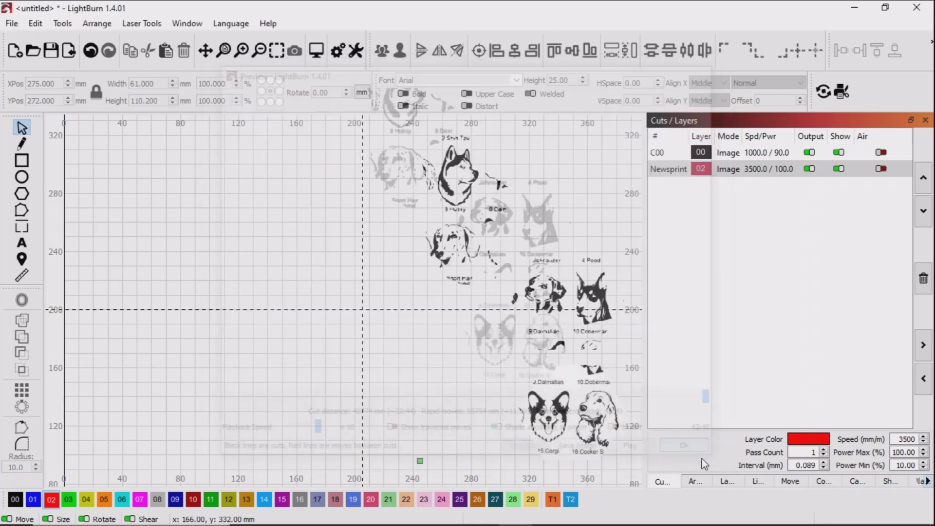